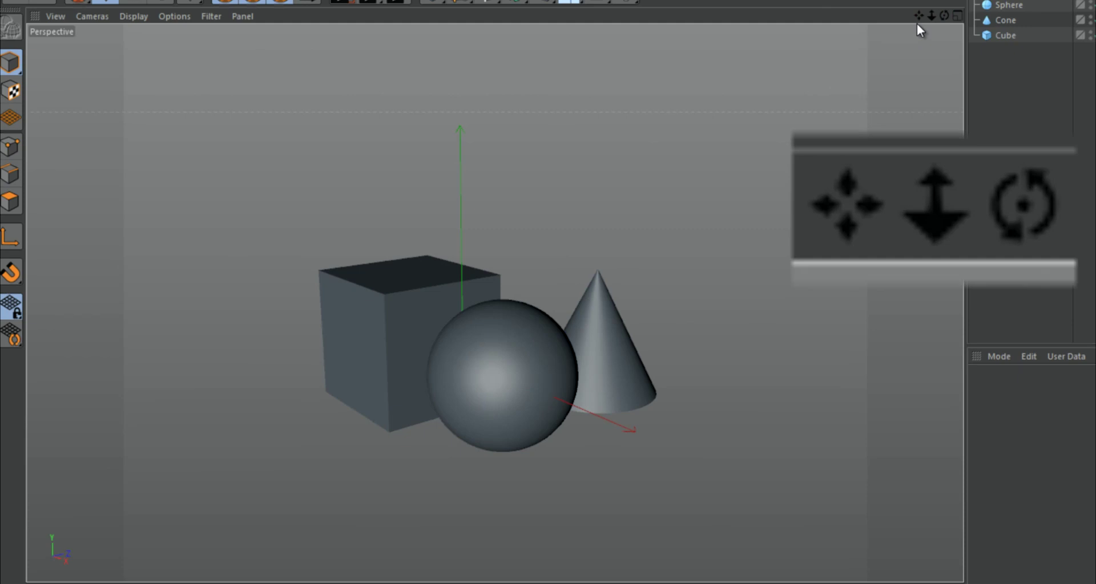
Orbit and zoom around the cube, sphere and cone, and switch to the four-view layout and back to the perspective view
drag(917, 17, 729, 342)
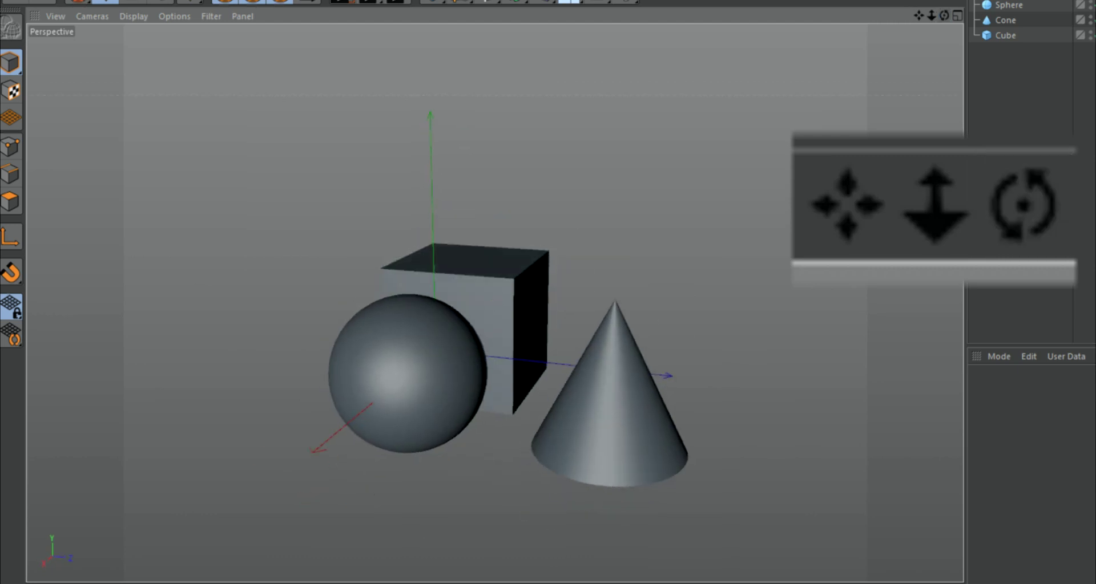
click(519, 368)
click(564, 356)
scroll(570, 348, up, 5)
scroll(570, 348, down, 5)
scroll(298, 277, up, 2)
scroll(649, 362, down, 3)
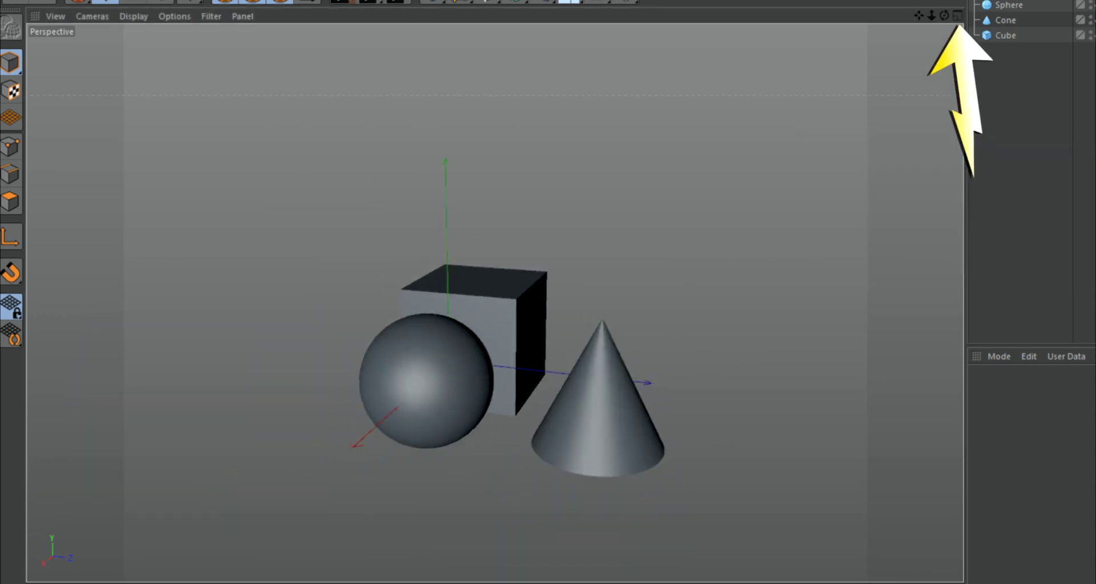
click(951, 16)
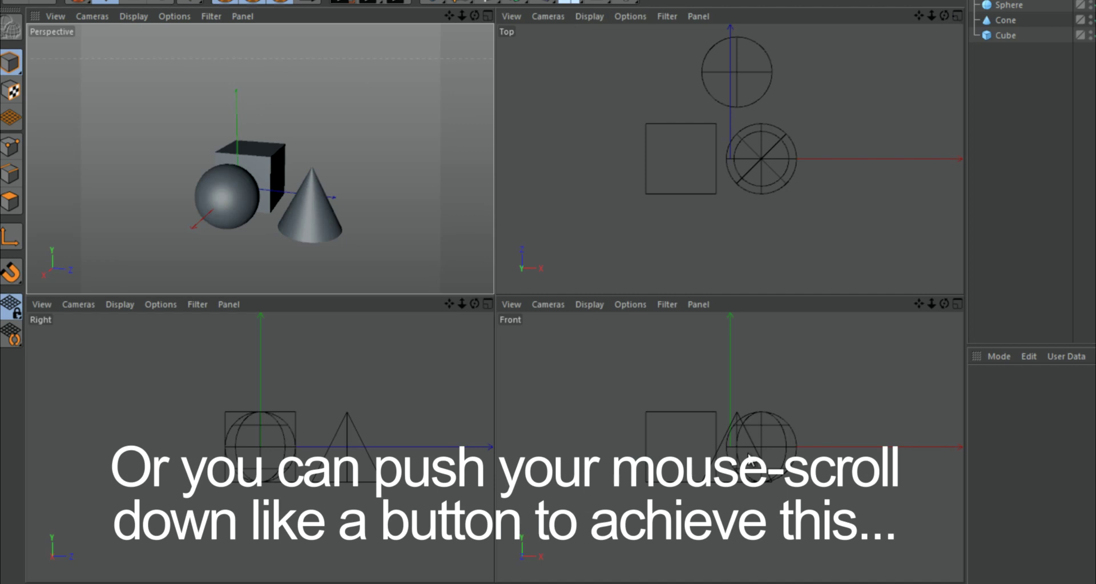
middle_click(444, 101)
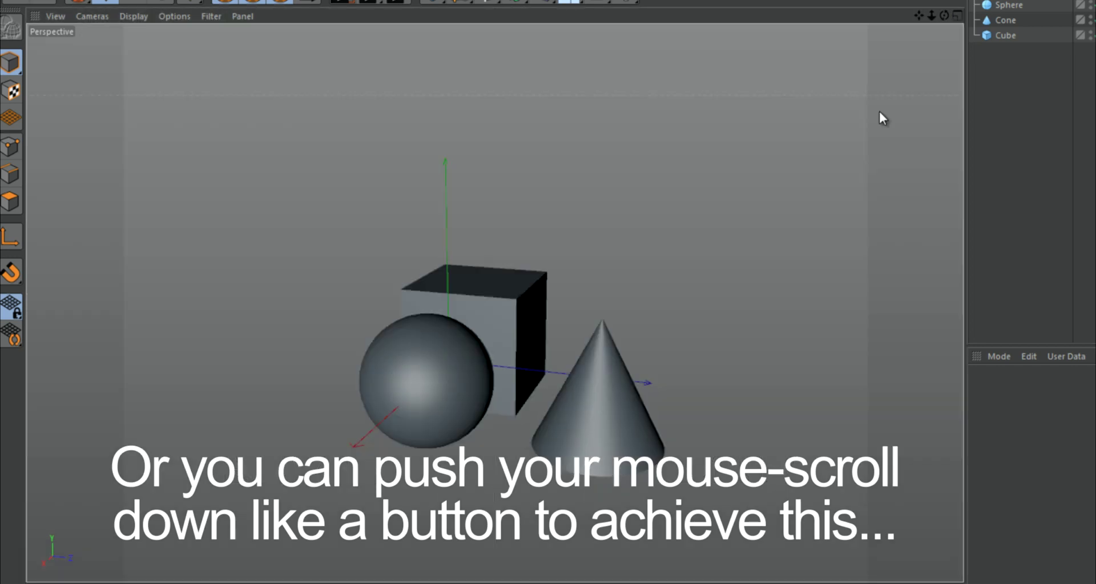
Compare viewport display modes on the three objects, including smooth shading with lines and flat shading with lines
click(135, 13)
click(146, 53)
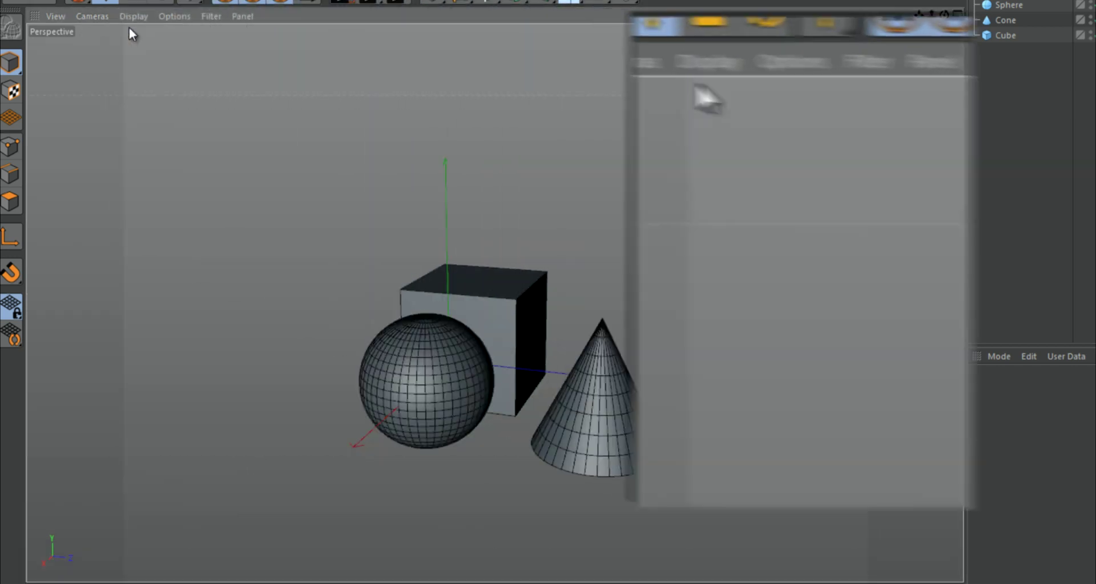
click(131, 17)
click(149, 115)
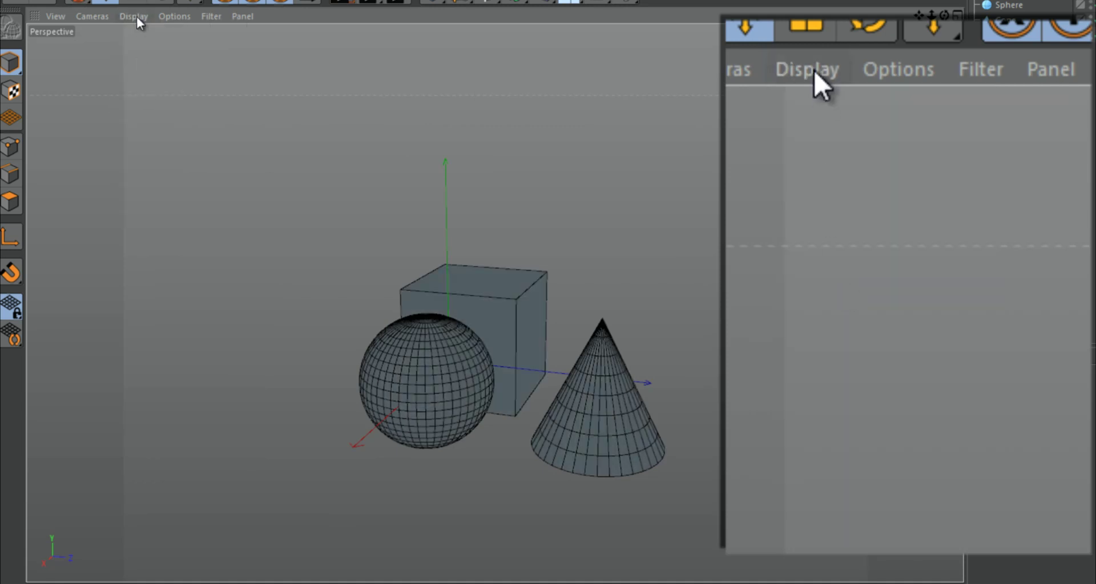
click(135, 16)
click(153, 145)
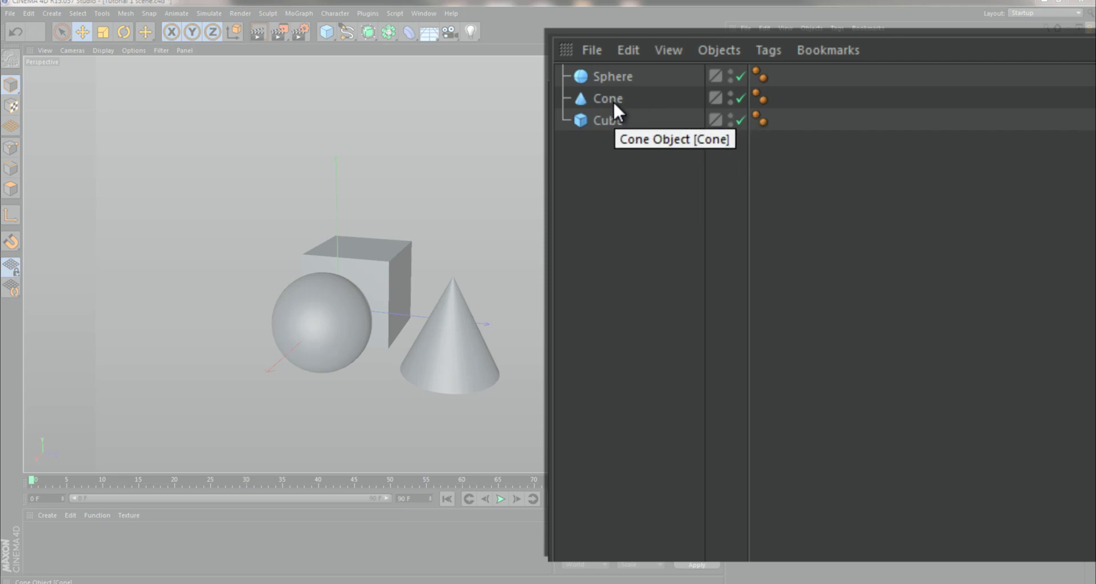
Move the Cone below the Cube in the object list, and disable and re-enable the cone
drag(613, 101, 620, 165)
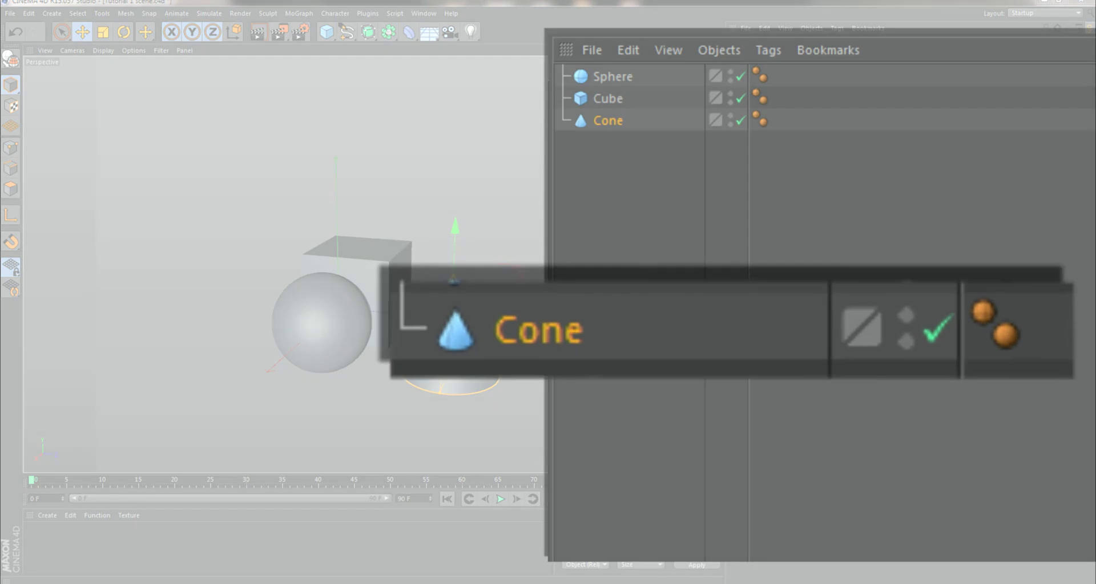
click(738, 121)
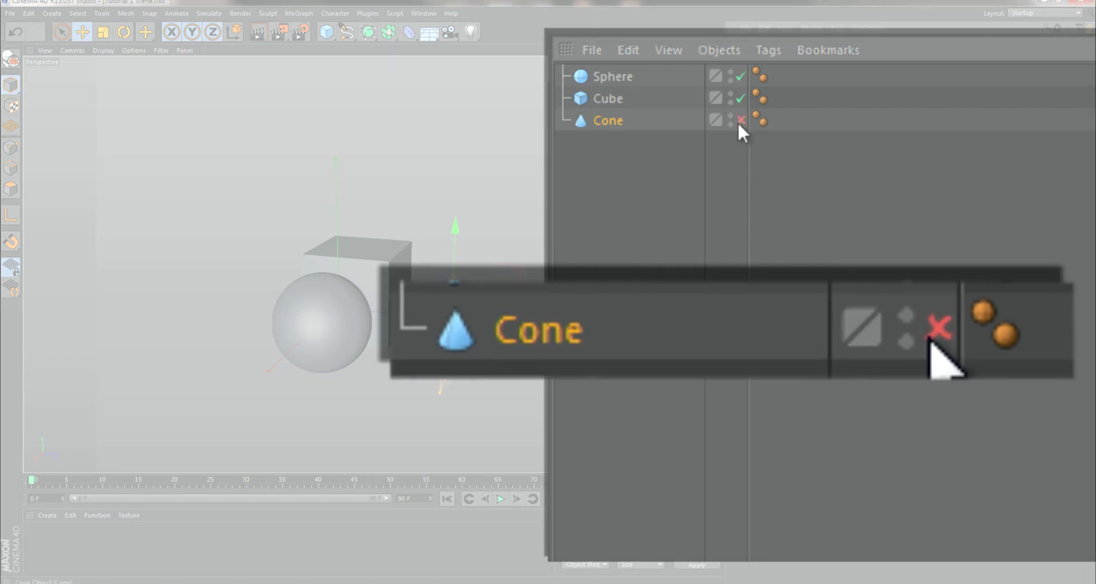
click(738, 121)
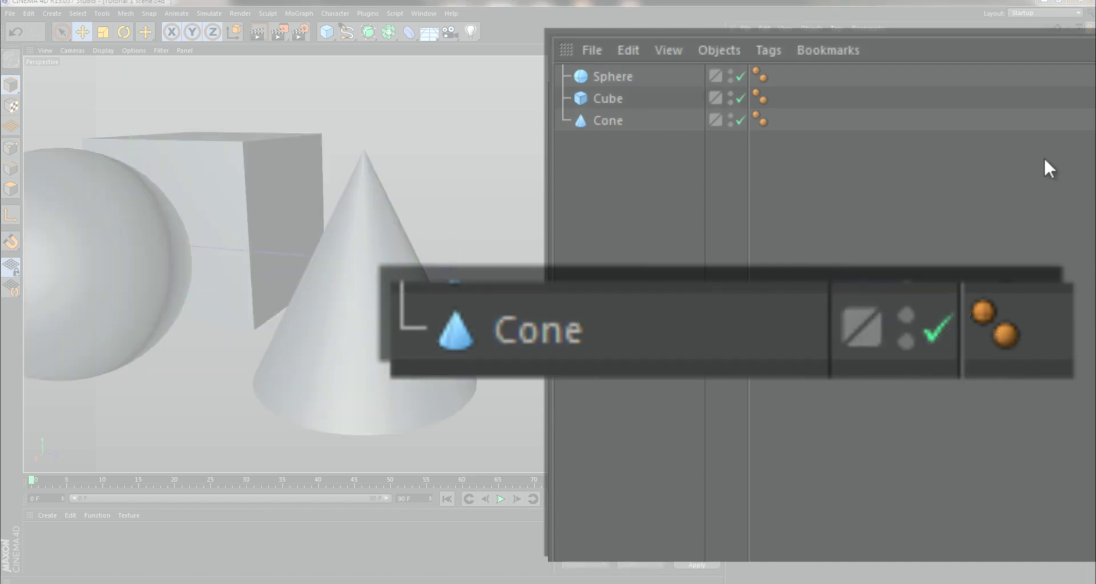
Cycle the cone's editor visibility through hidden and forced visible back to its default state
click(730, 116)
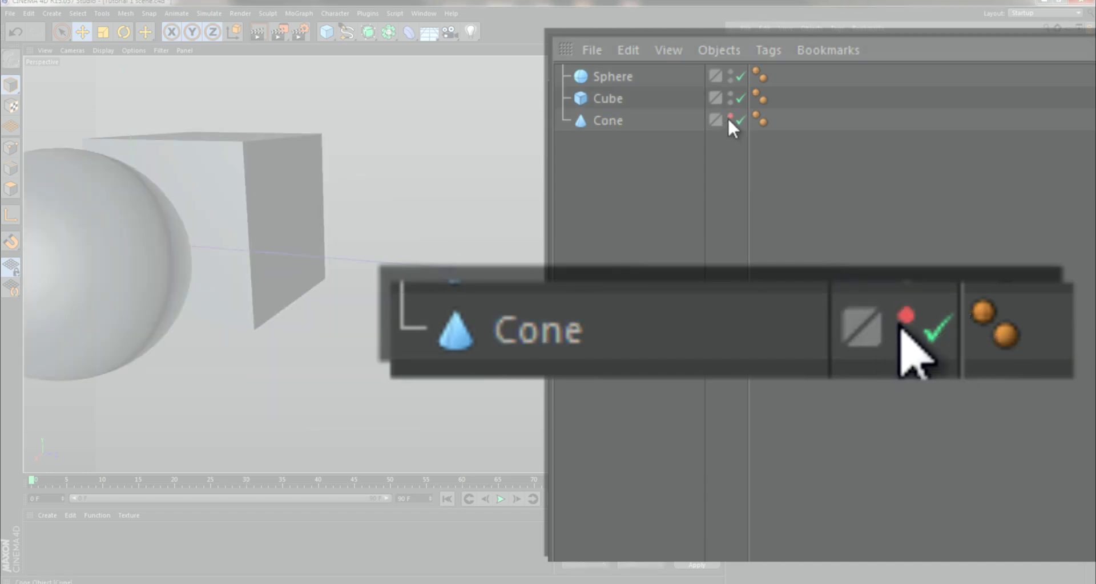
click(729, 117)
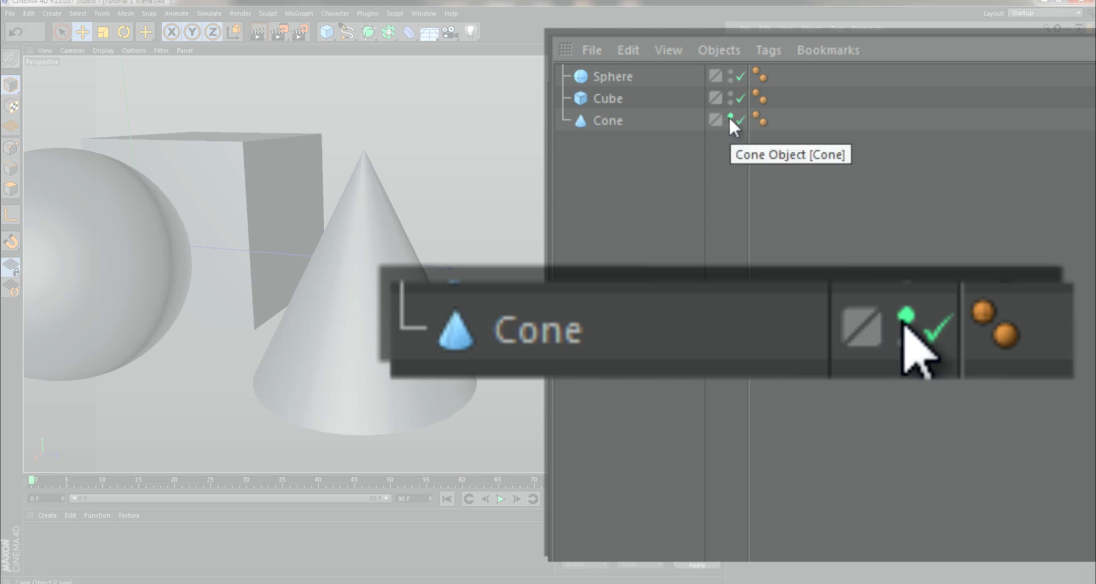
click(729, 117)
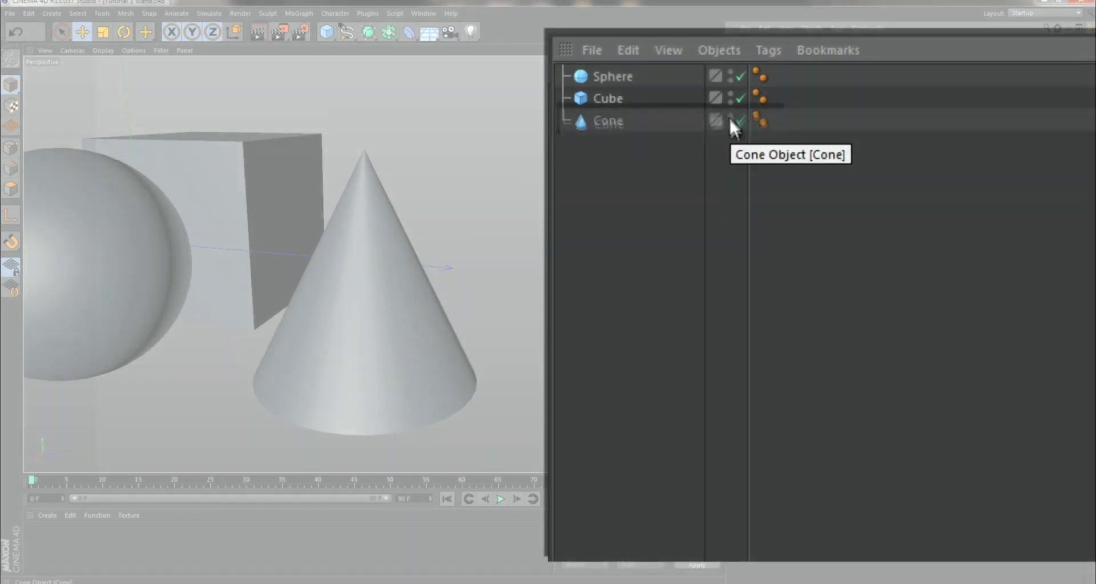
Add a Motion Blur tag to the Cone
click(665, 129)
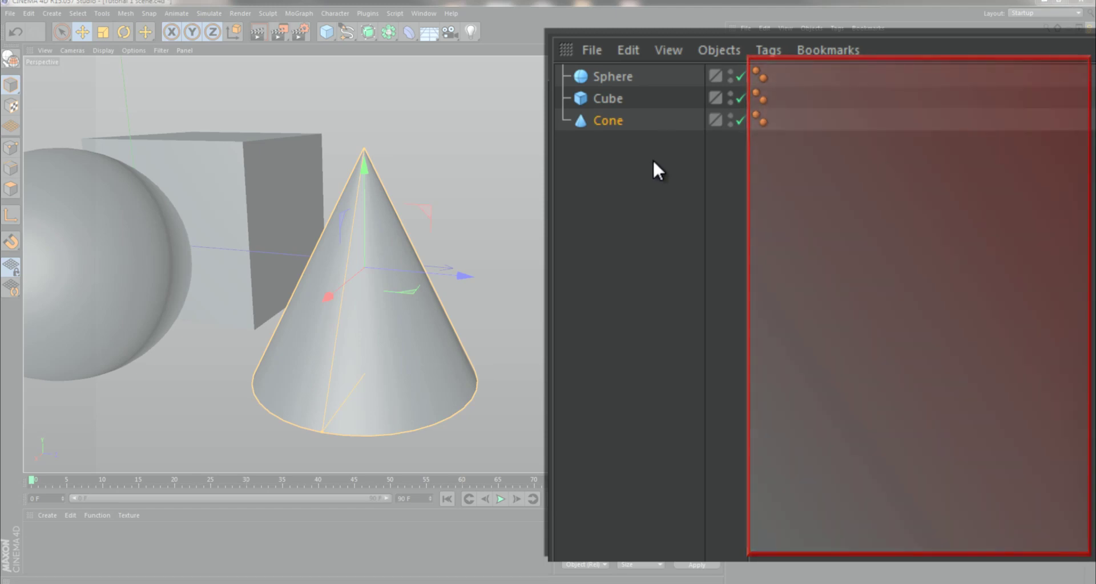
right_click(617, 119)
mouse_move(660, 129)
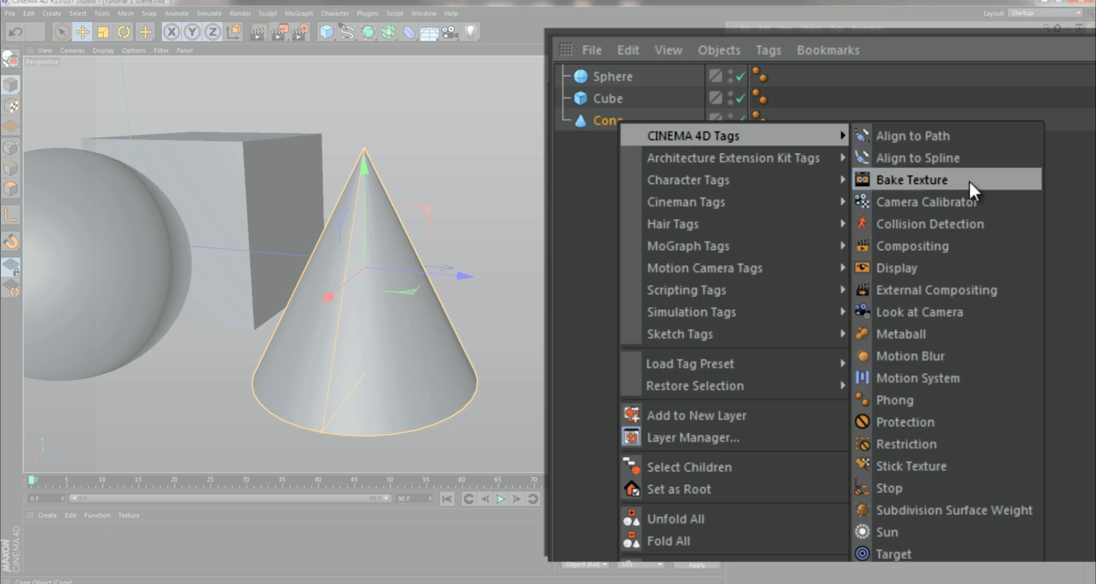
click(951, 354)
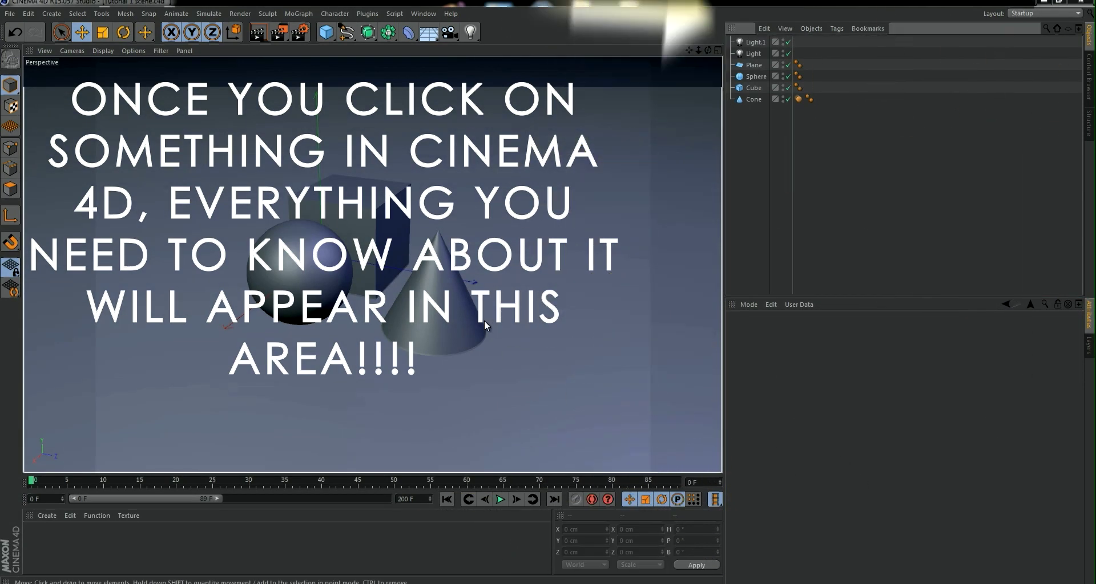
Select the scene's primitive objects one after another to examine their attributes
click(484, 320)
click(326, 180)
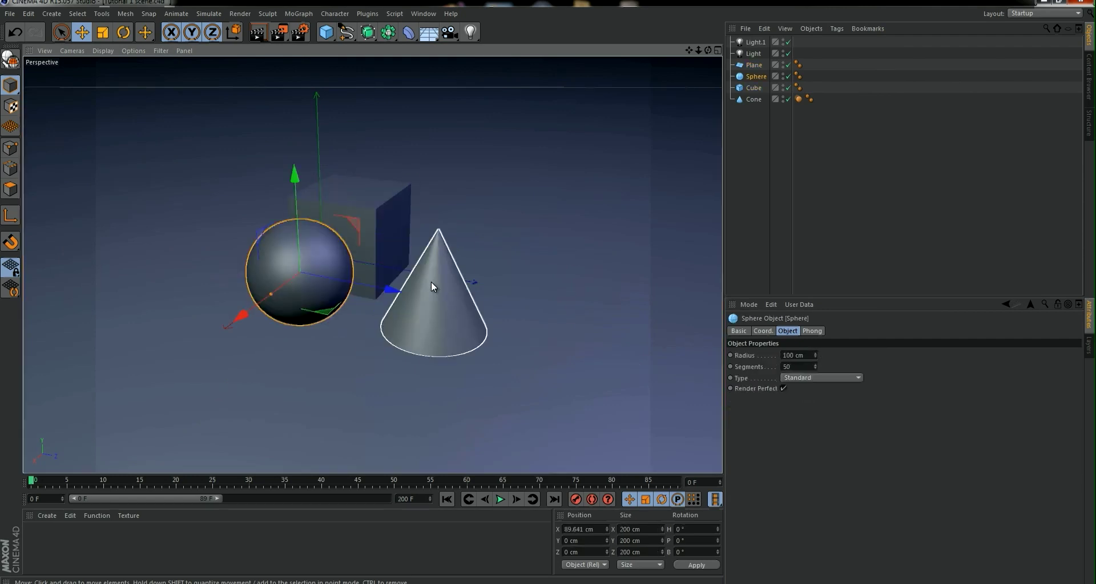
click(313, 233)
click(440, 269)
click(748, 77)
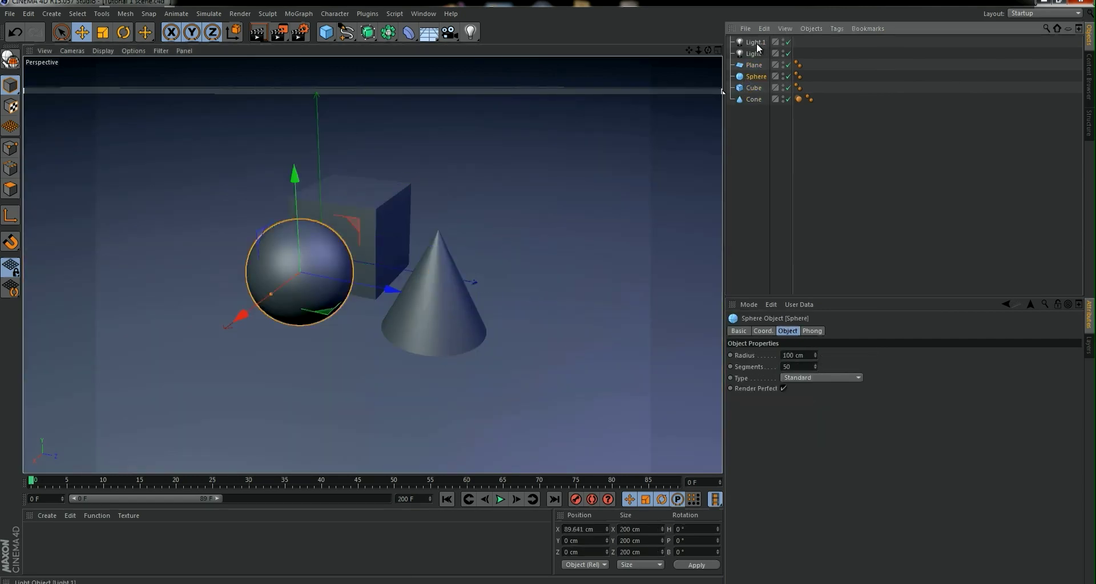
Select the Light object and shift the hue of its color
click(751, 54)
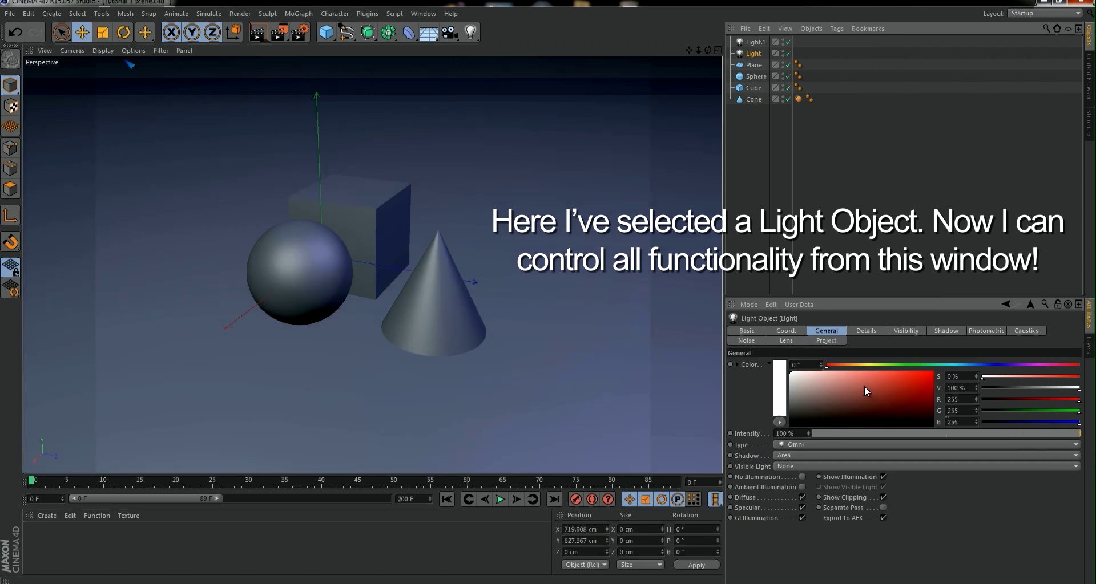
drag(831, 365, 1050, 367)
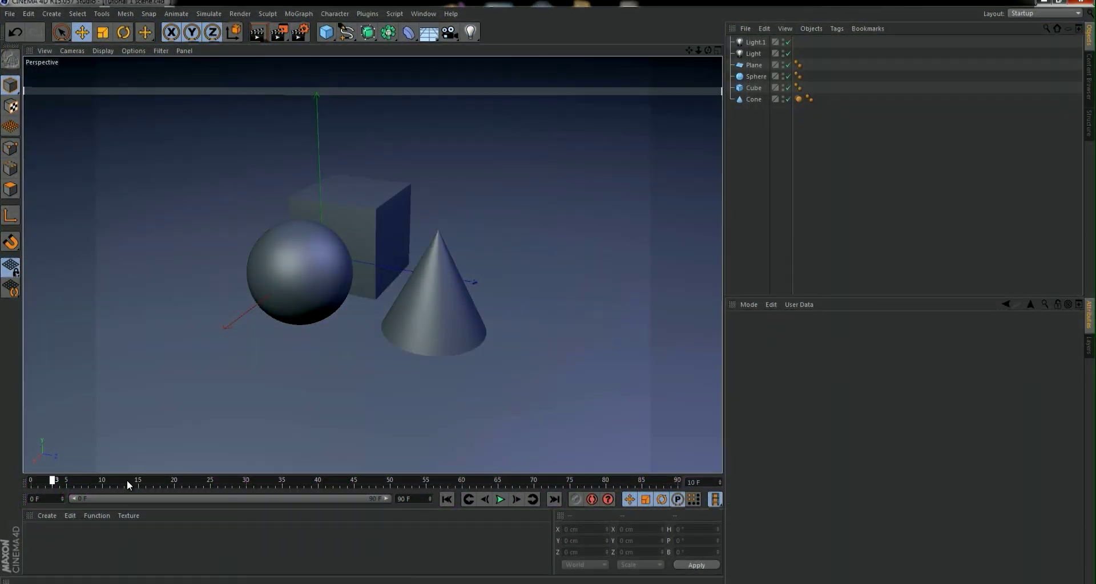
Scrub the timeline back to its start, set the animation's end to 200 F and extend the preview range to 200 F
drag(211, 486, 1, 461)
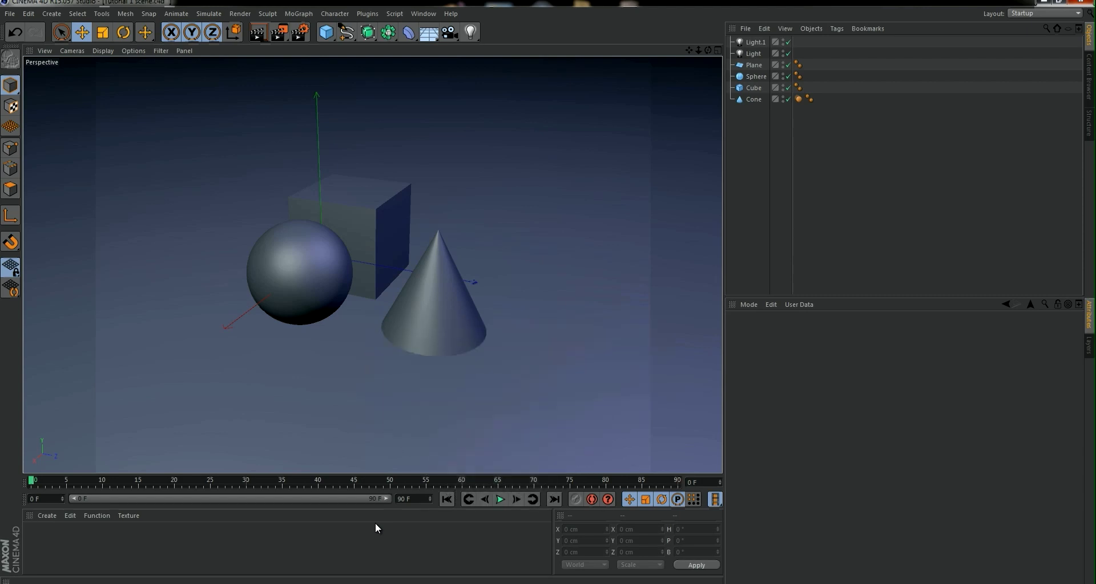
double_click(415, 500)
text(200)
key(Return)
drag(222, 500, 237, 500)
mouse_move(74, 499)
mouse_down()
mouse_move(286, 512)
mouse_move(136, 501)
mouse_move(388, 500)
mouse_up()
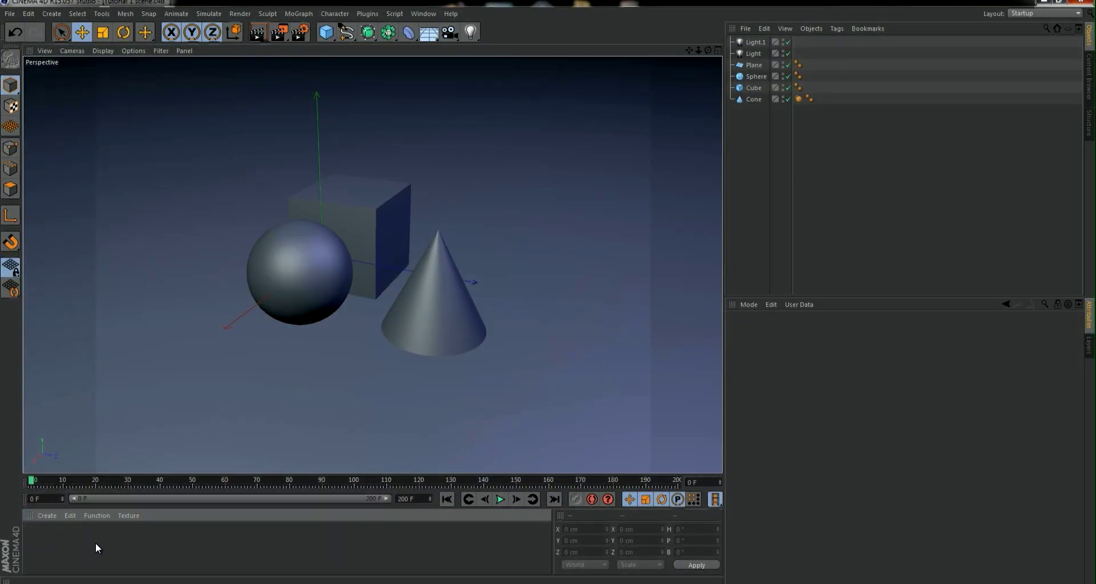
Create a new material and open it in the Material Editor
click(46, 516)
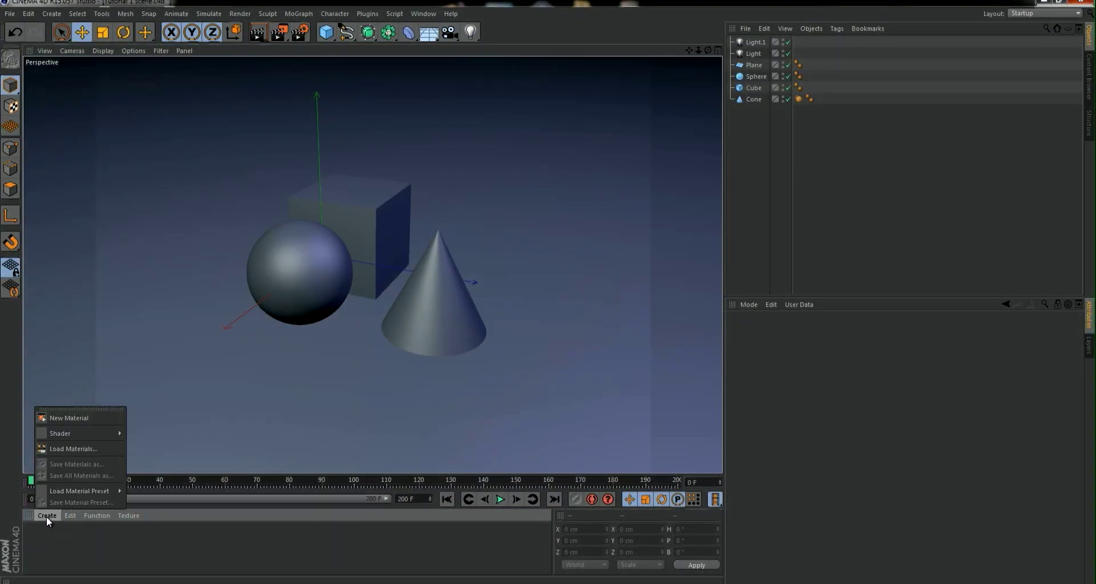
click(70, 417)
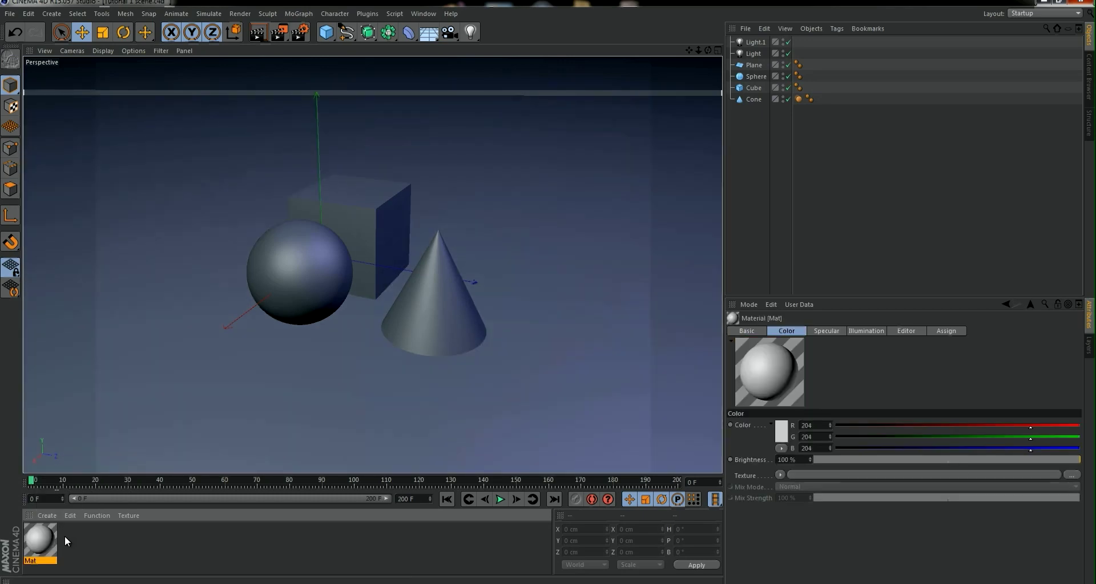
double_click(46, 536)
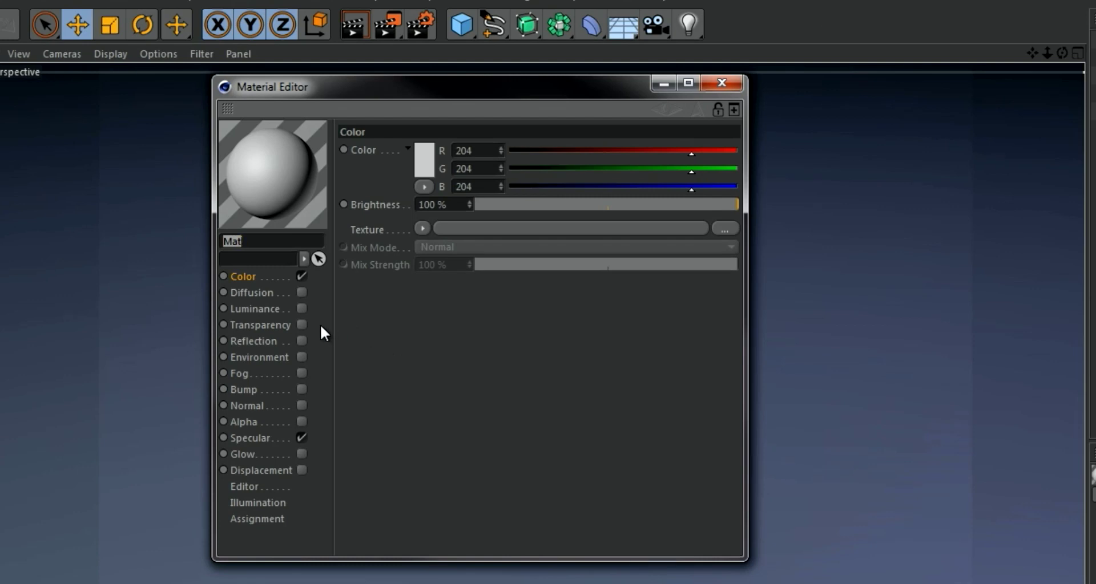
Turn the material's Transparency and Reflection channels on and back off
click(302, 324)
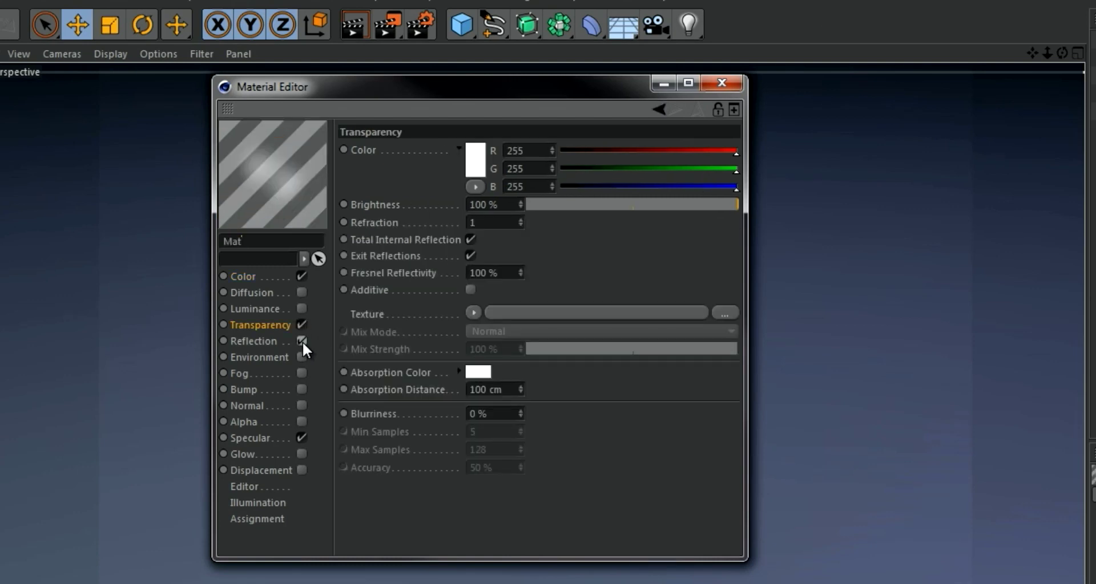
click(302, 341)
click(301, 341)
click(301, 325)
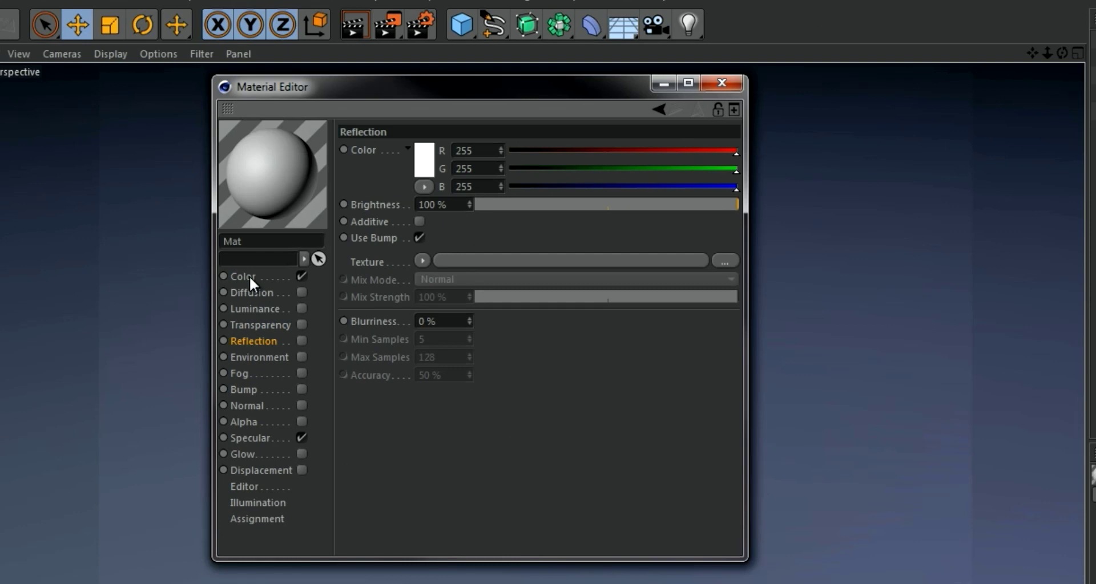
Show the enhanced color table for the Color channel and set a bright green with hue 77°, saturation 100% and value 100%
click(249, 277)
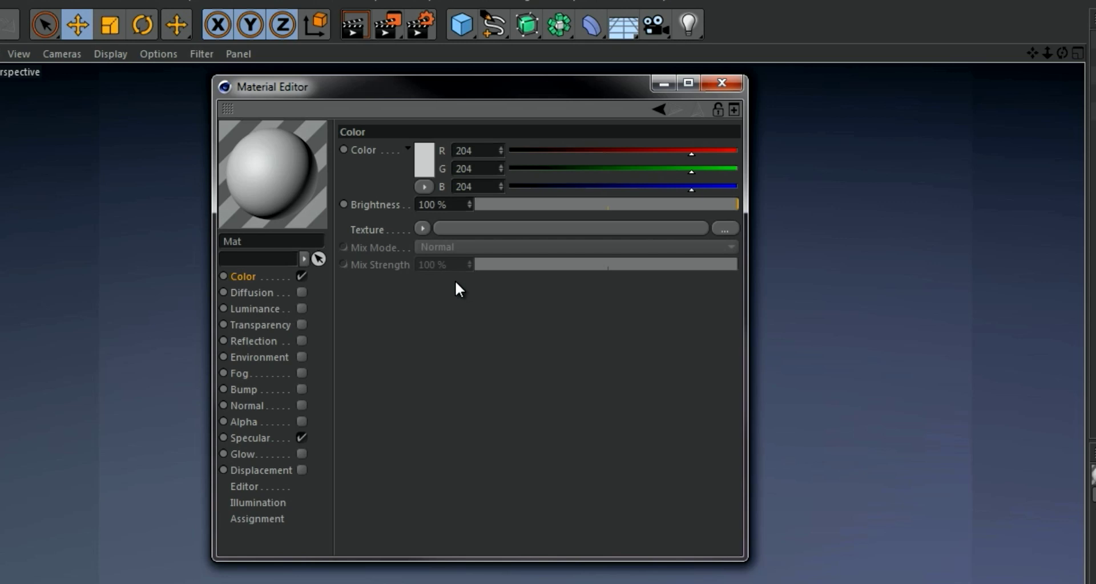
click(417, 184)
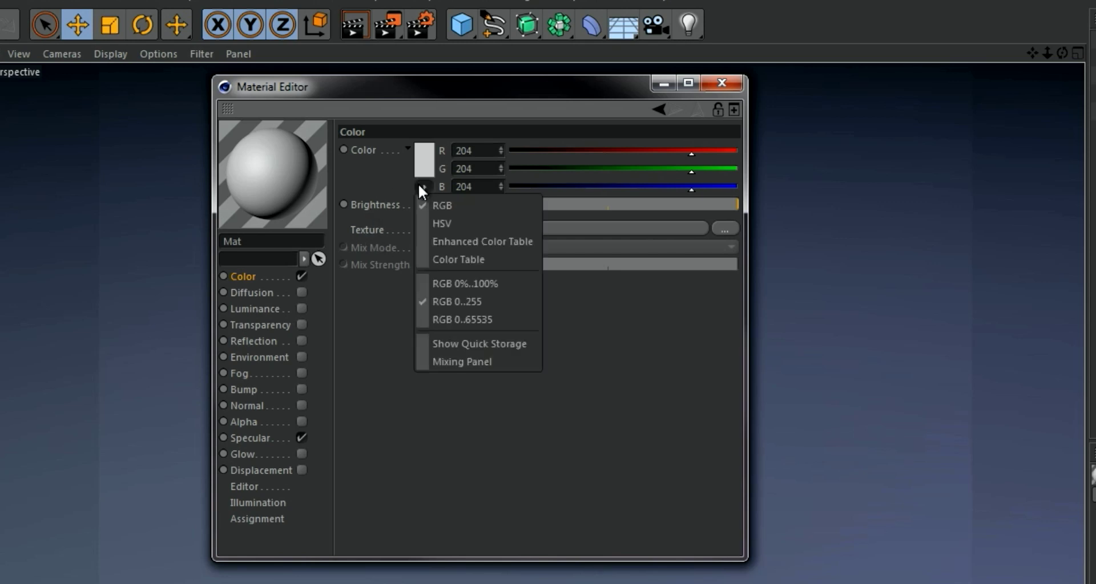
click(434, 239)
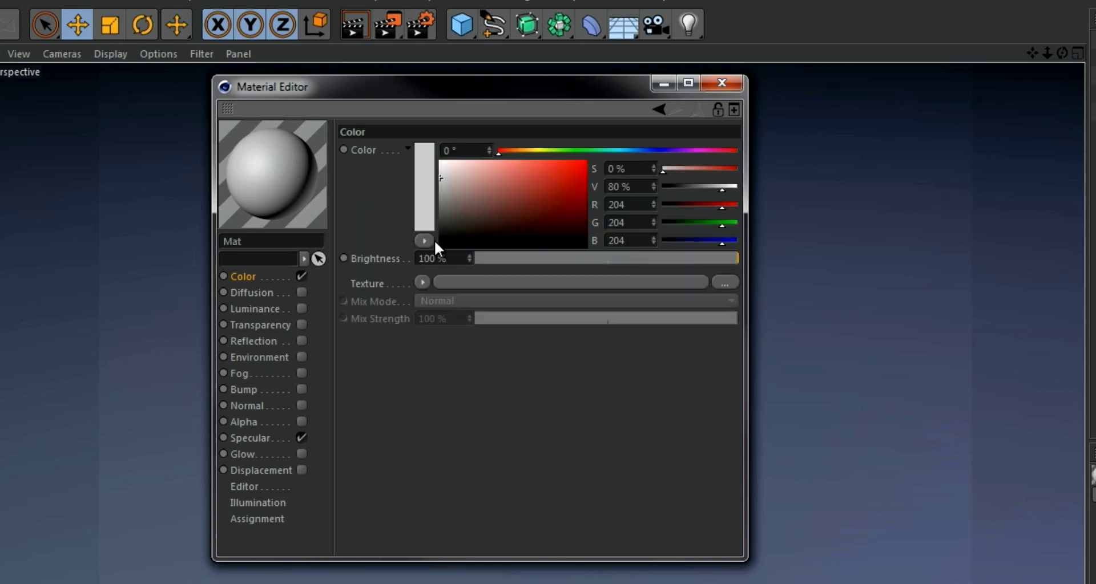
drag(533, 184, 586, 160)
click(549, 150)
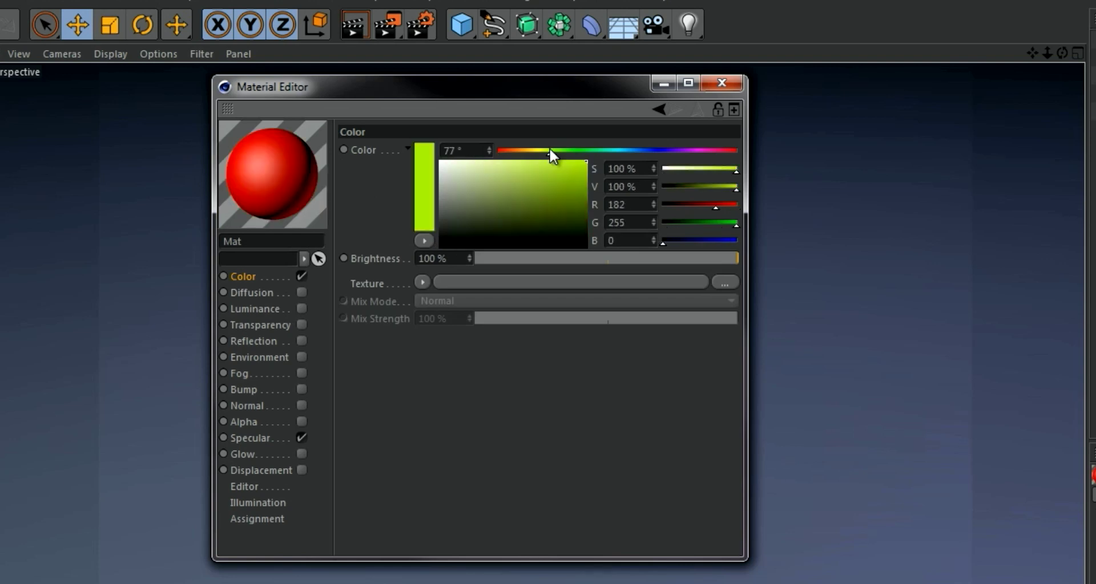
Browse the image files for the Color channel's texture without loading one, and close the Material Editor
click(422, 283)
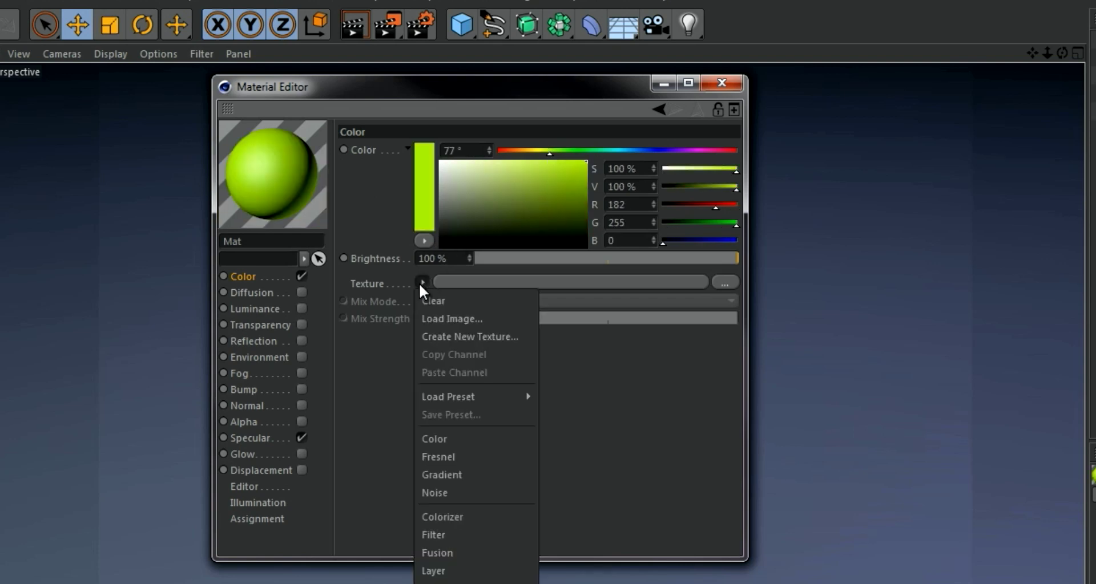
click(440, 317)
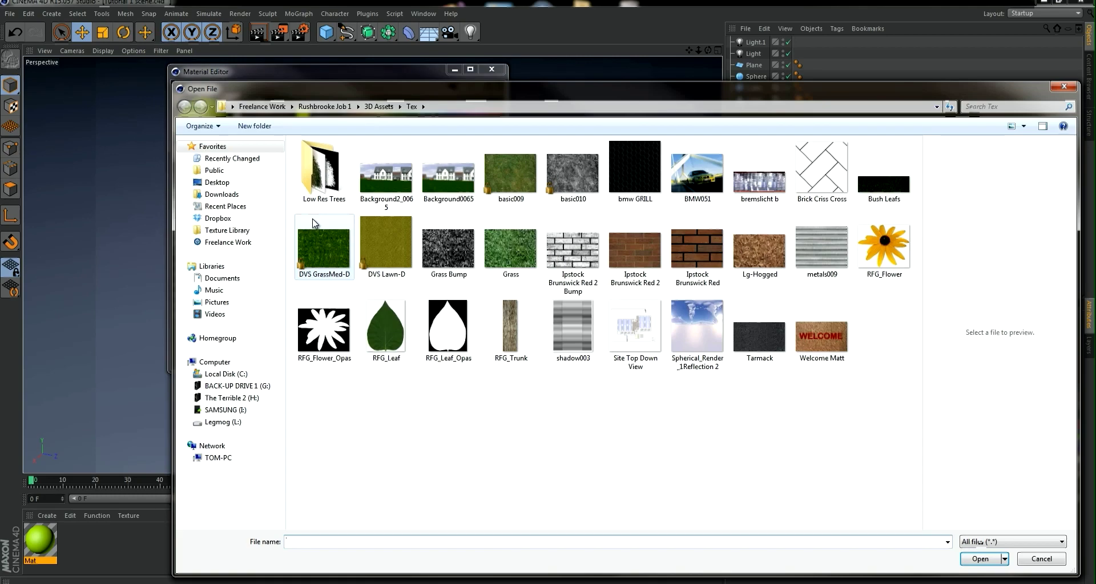
click(1063, 88)
click(495, 70)
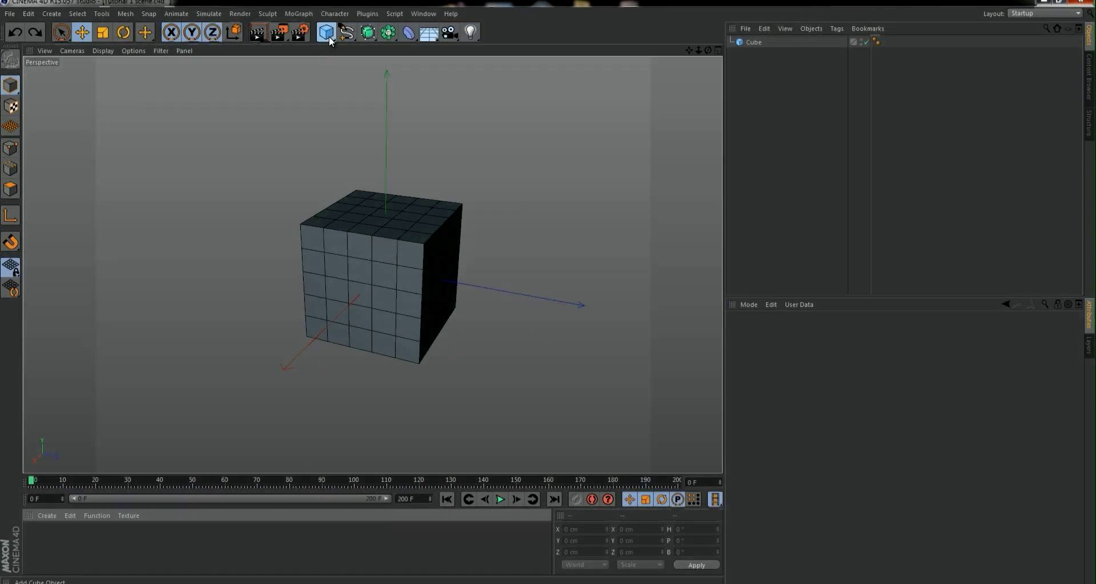
Add a sphere primitive and move it out of the cube along the Z axis to about -286 cm
drag(327, 34, 556, 69)
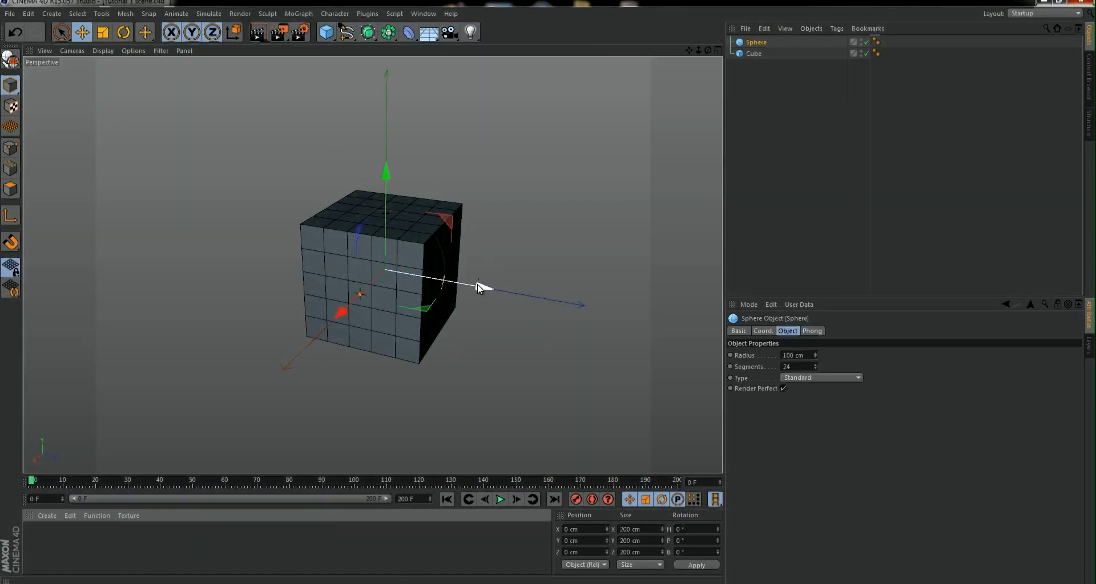
drag(478, 288, 327, 264)
Add a cylinder primitive and move it out of the cube along the Z axis to about 221 cm
drag(339, 37, 339, 38)
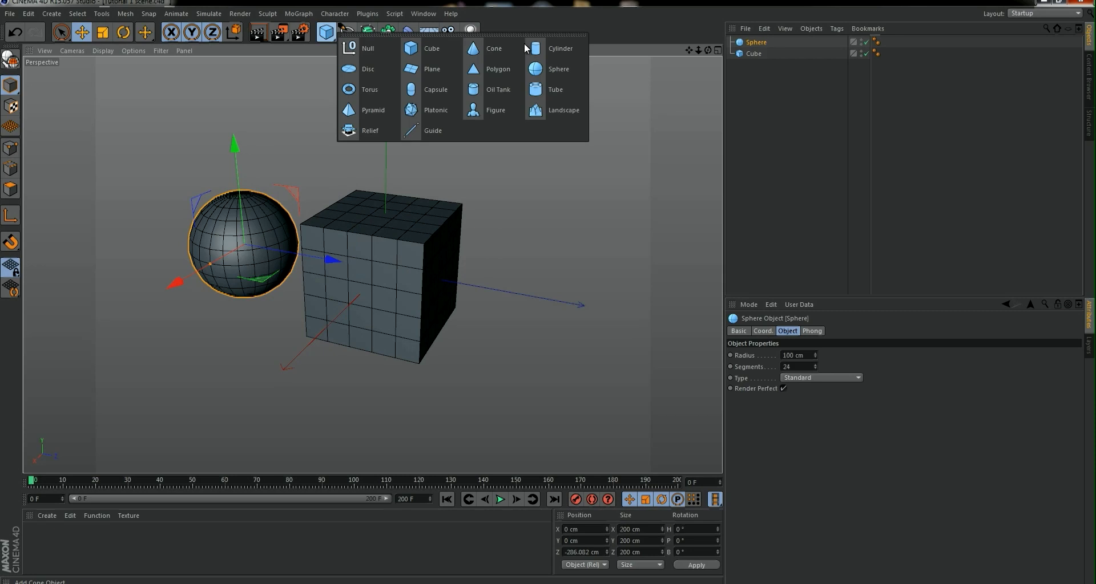
click(528, 47)
drag(477, 288, 621, 302)
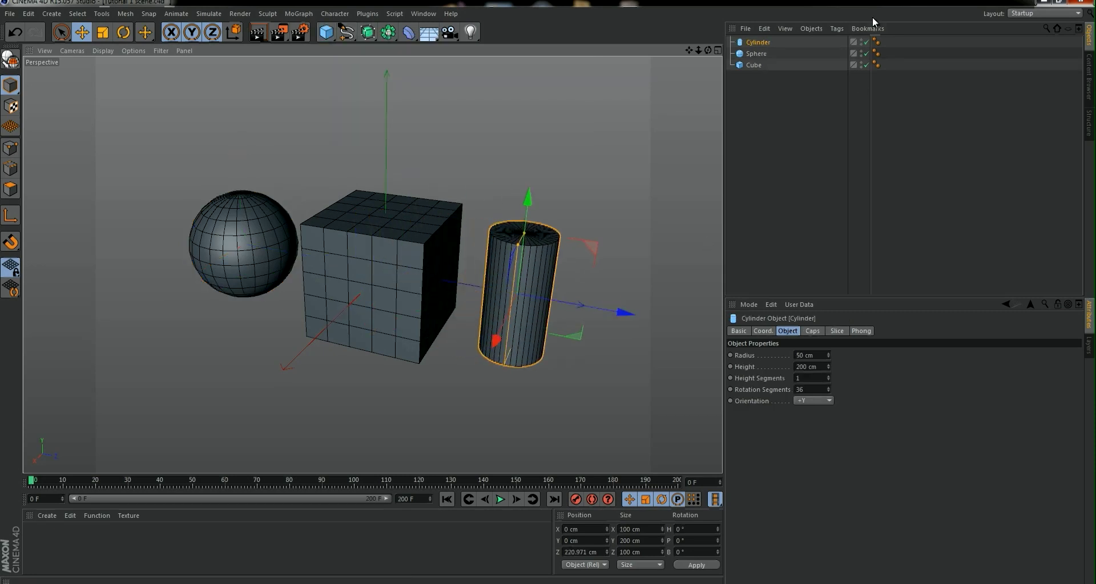
Delete the sphere and the cylinder, keeping only the cube in the scene
ctrl+click(756, 54)
key(Delete)
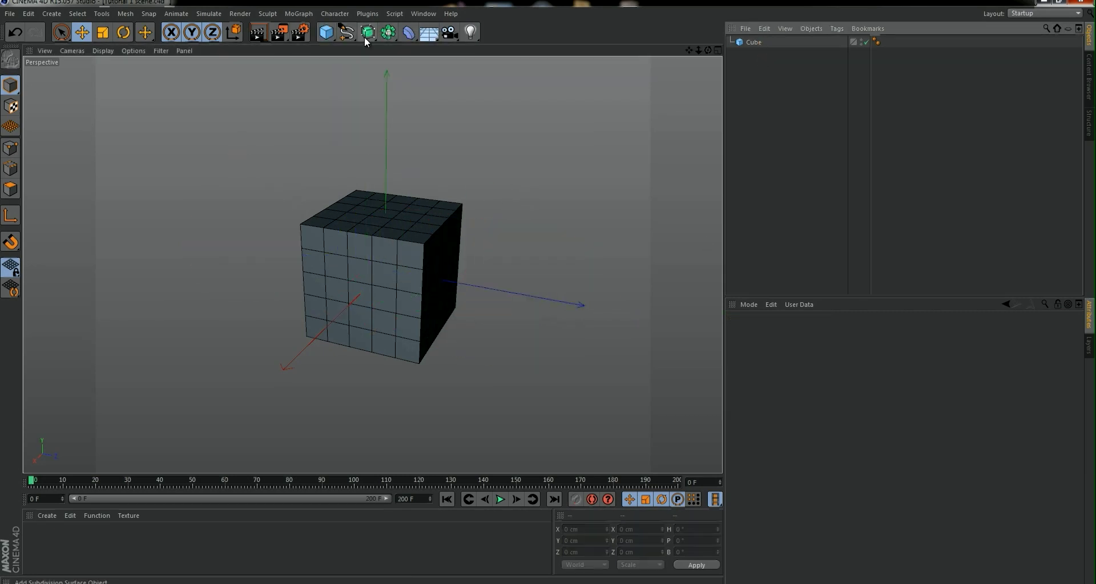
Look through the spline tools, and add a Subdivision Surface generator and delete it again
click(348, 31)
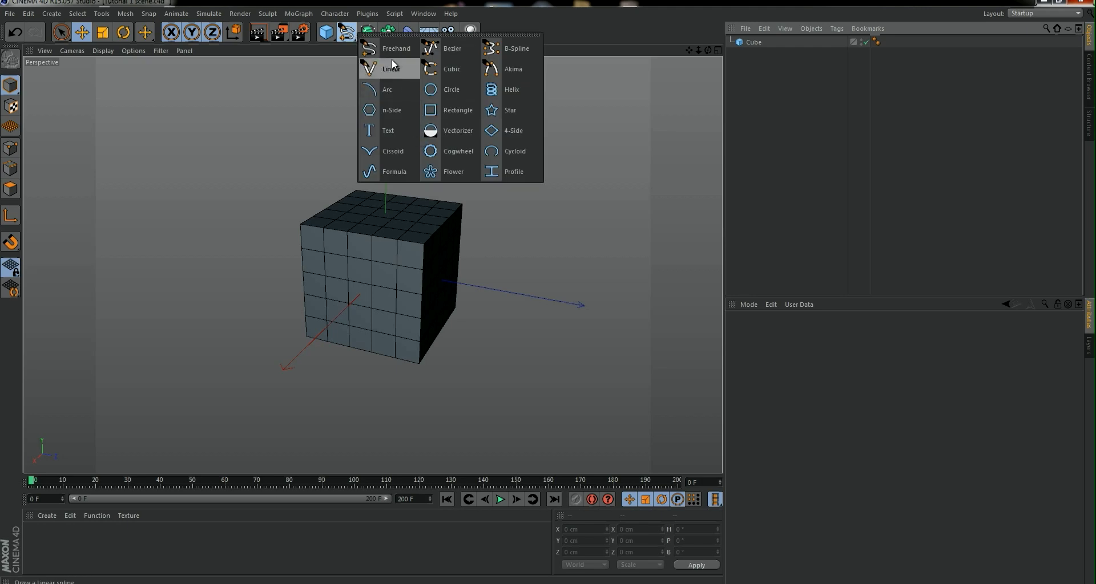
click(368, 31)
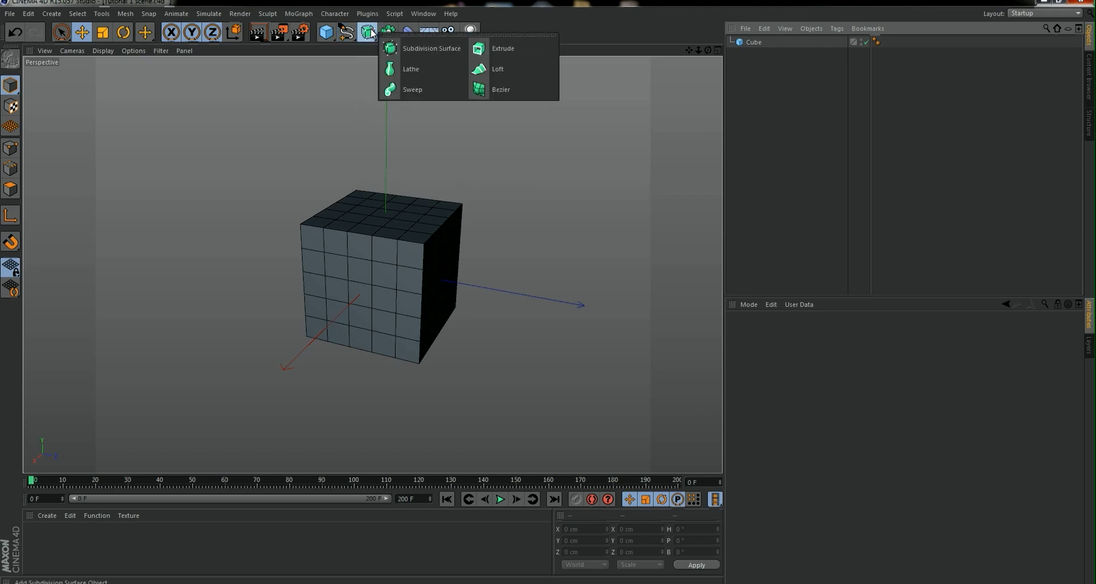
click(422, 49)
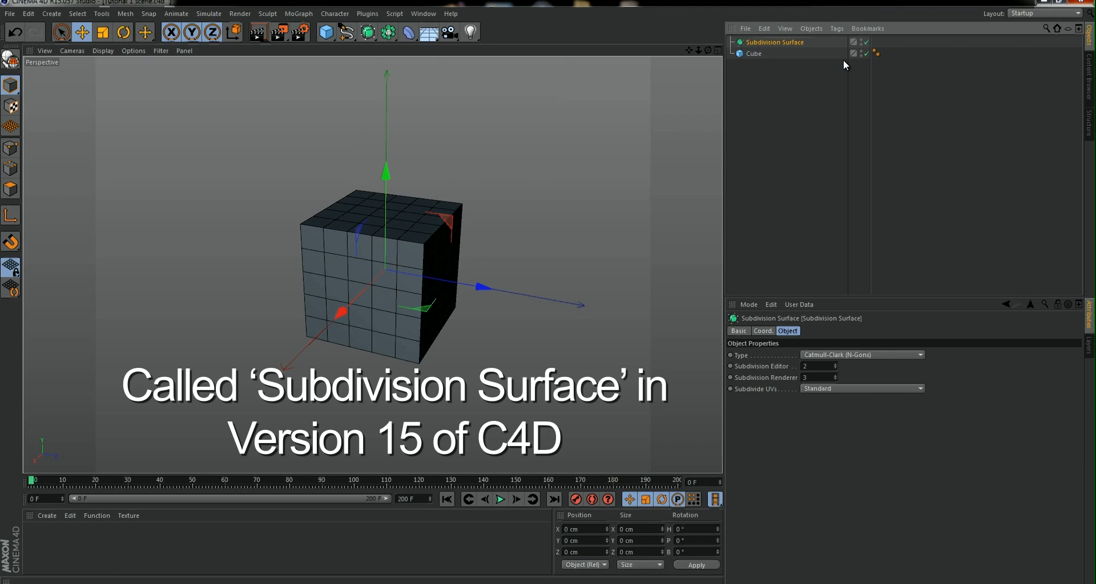
mouse_move(751, 54)
mouse_down()
mouse_move(756, 40)
mouse_move(758, 71)
mouse_up()
click(758, 42)
key(Delete)
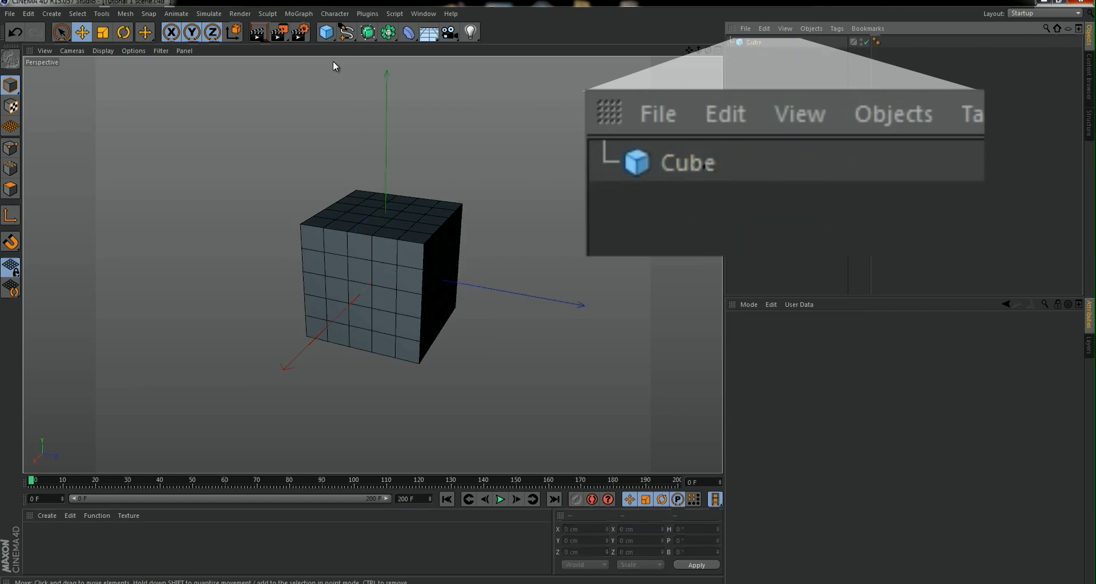
Add an Array generator above the cube in the object list and undo its addition
click(395, 37)
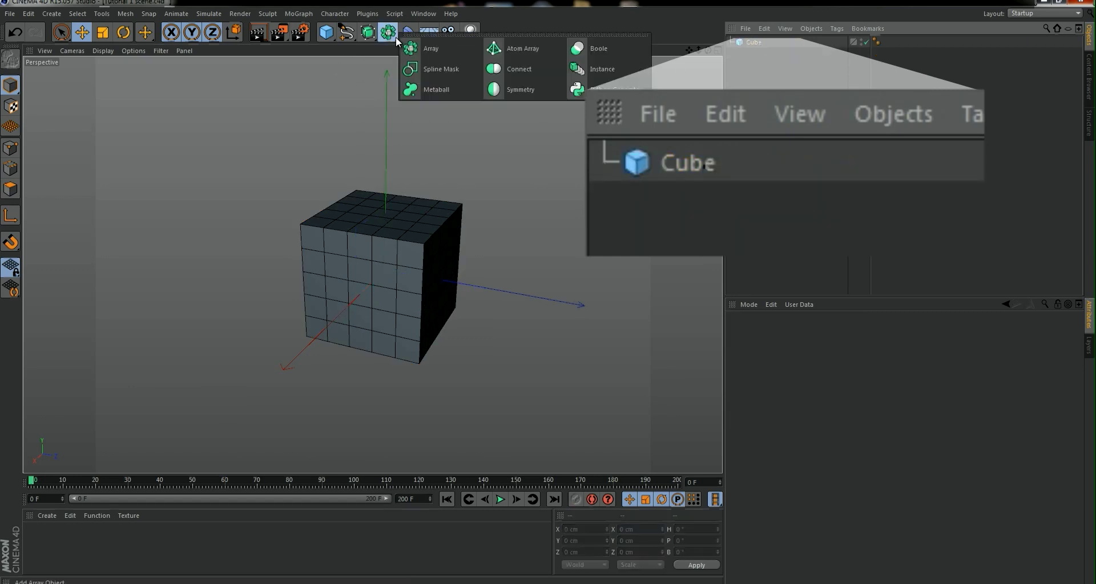
click(451, 54)
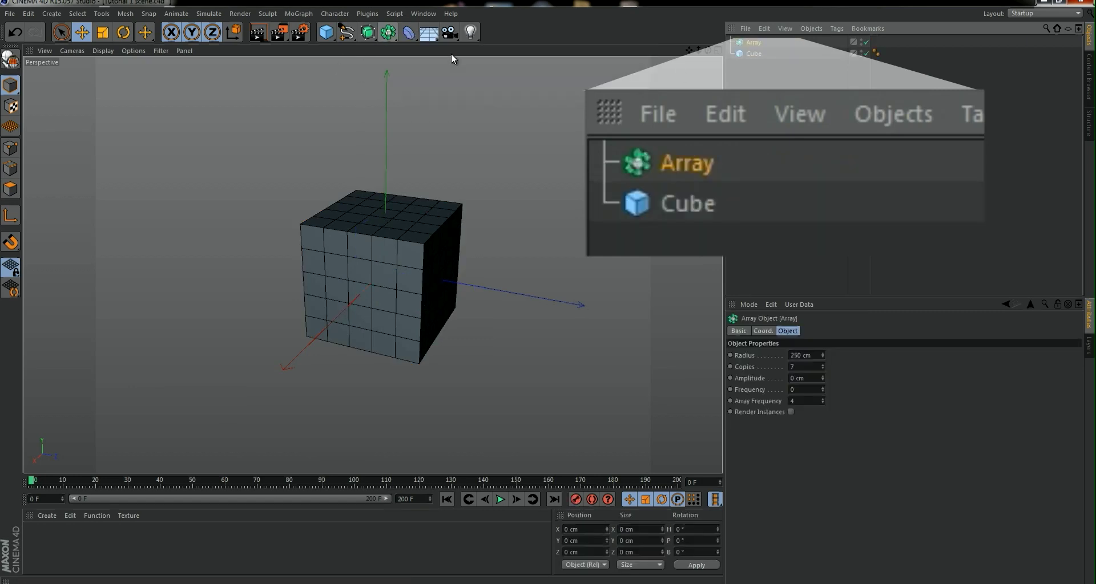
mouse_move(750, 54)
mouse_down()
mouse_move(754, 41)
mouse_move(753, 64)
mouse_up()
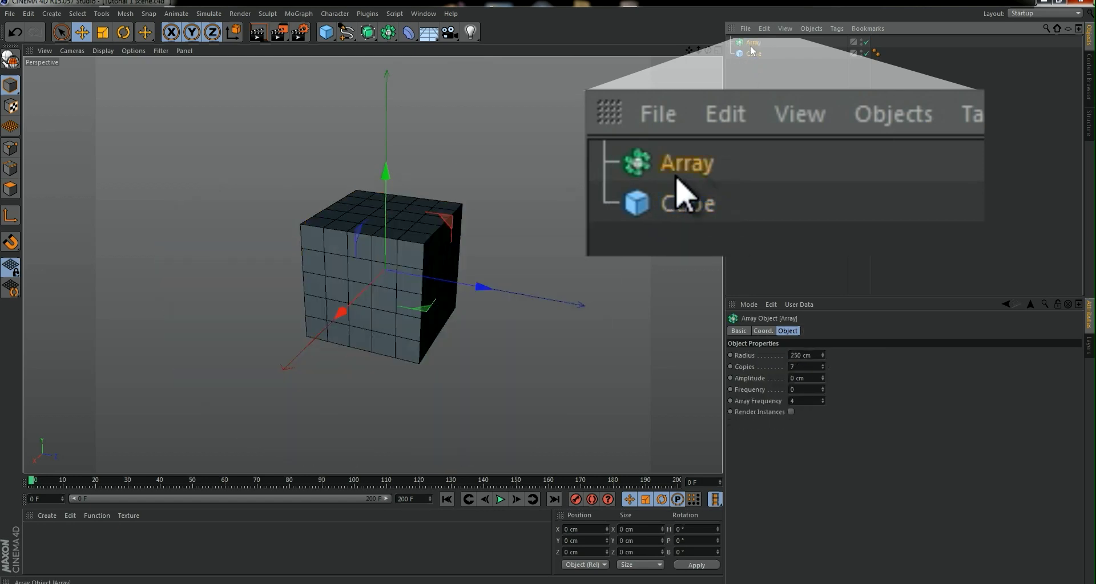
key(ctrl+z)
key(ctrl+z)
Add a Bend deformer, try it on the cube, and delete the deformer again
click(408, 33)
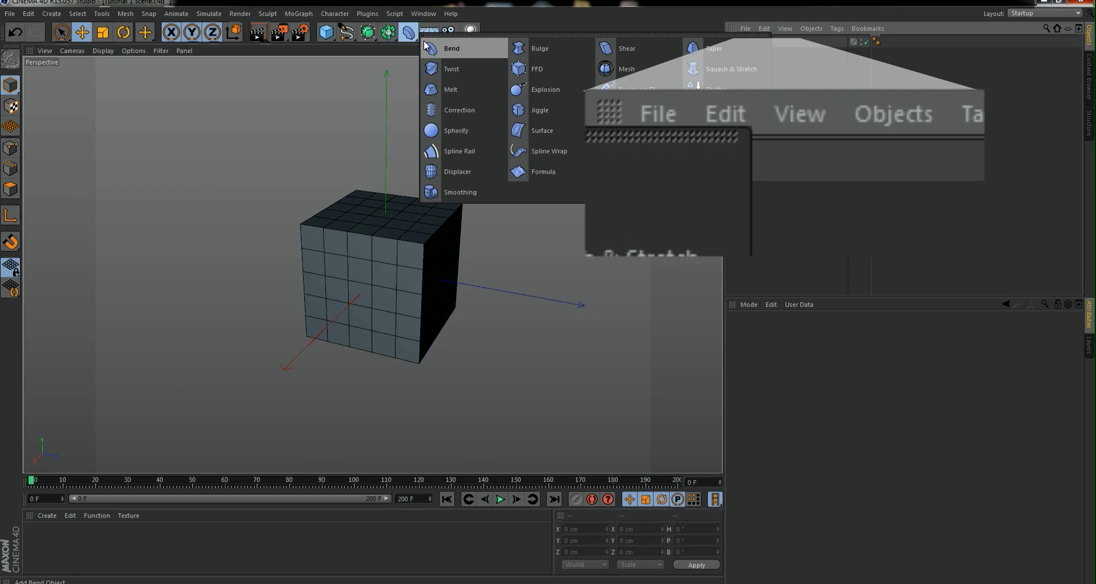
click(452, 48)
drag(751, 43, 752, 52)
drag(385, 197, 318, 186)
key(Delete)
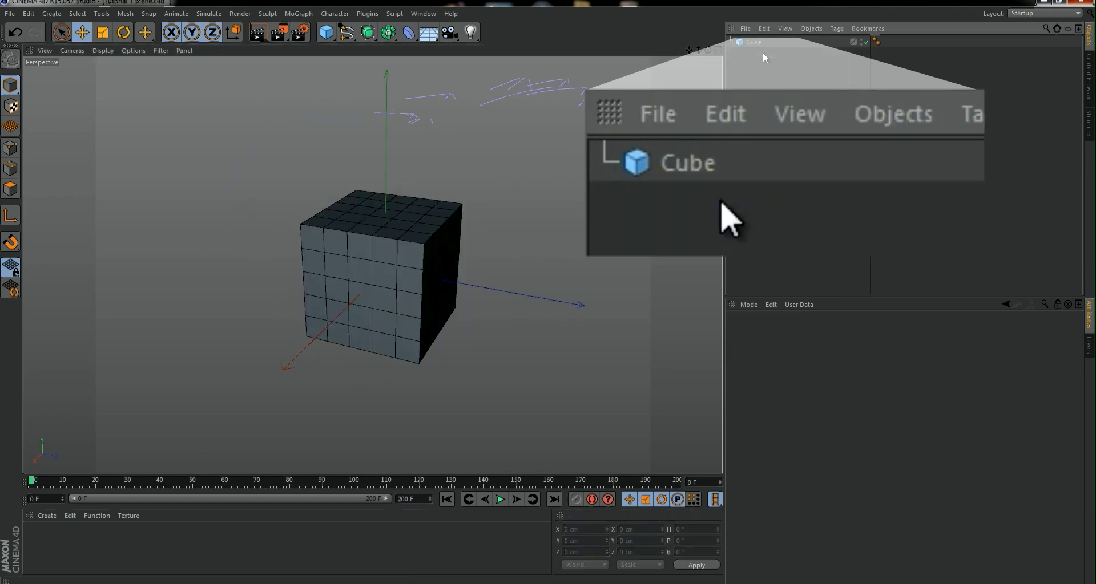
Look through the available environment, camera and light objects without adding any
click(428, 33)
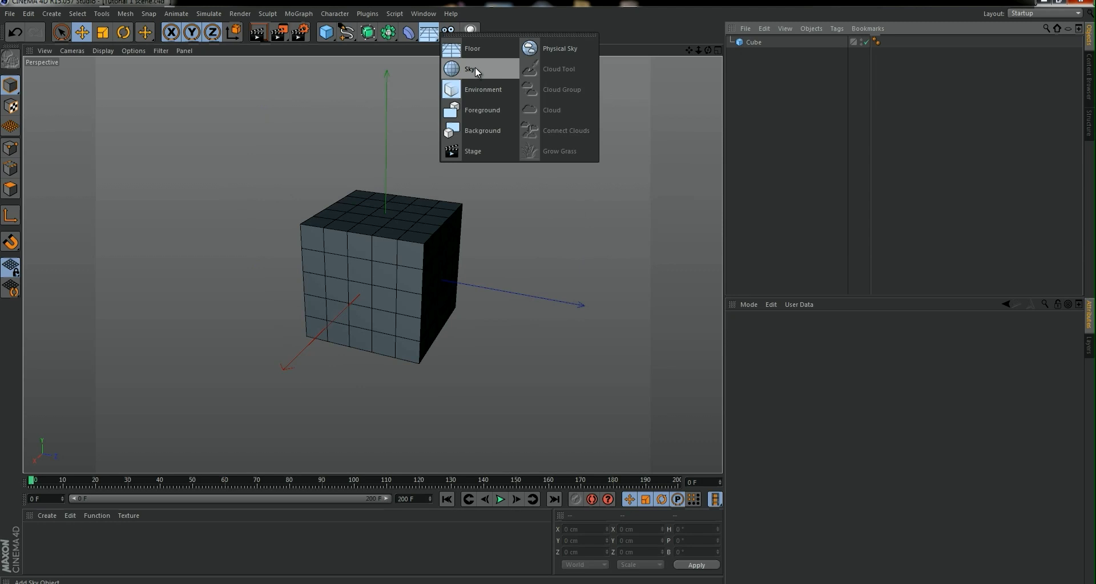
click(448, 33)
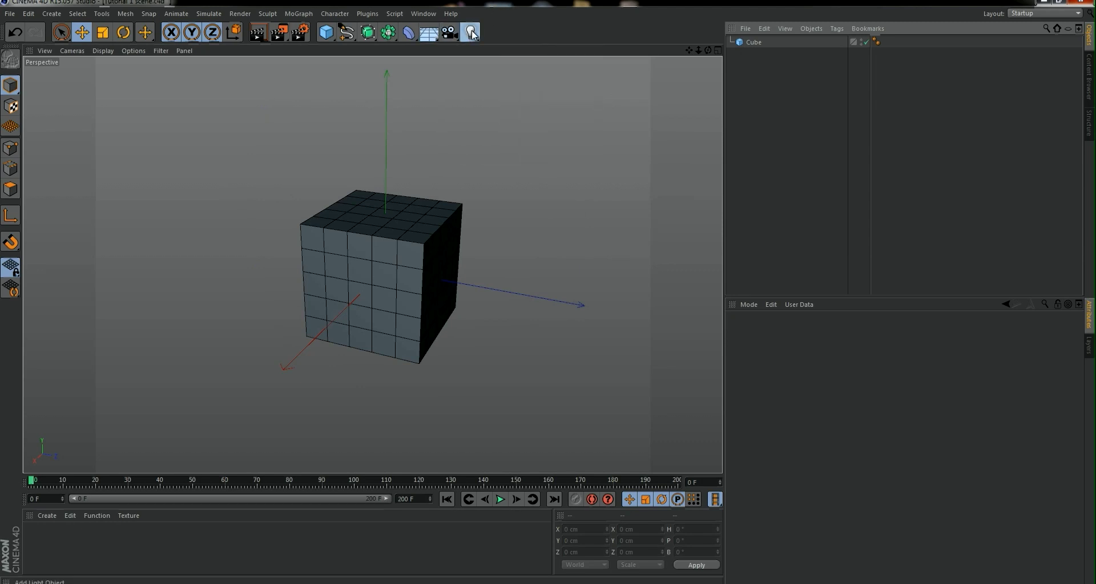
click(477, 34)
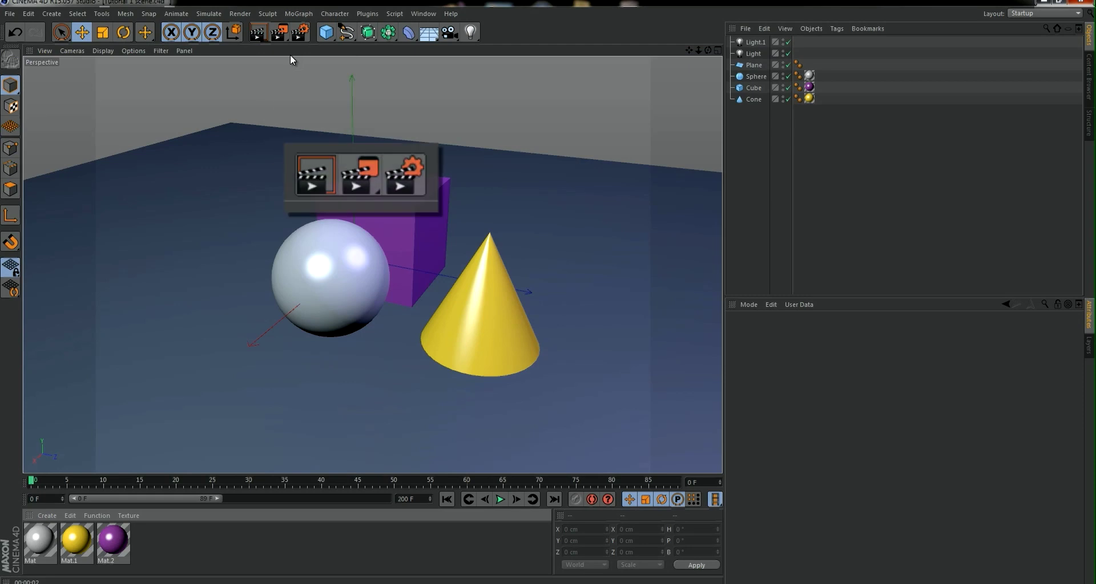
Render the perspective view, and review the Output and Save options in the Render Settings, including the file formats
click(258, 36)
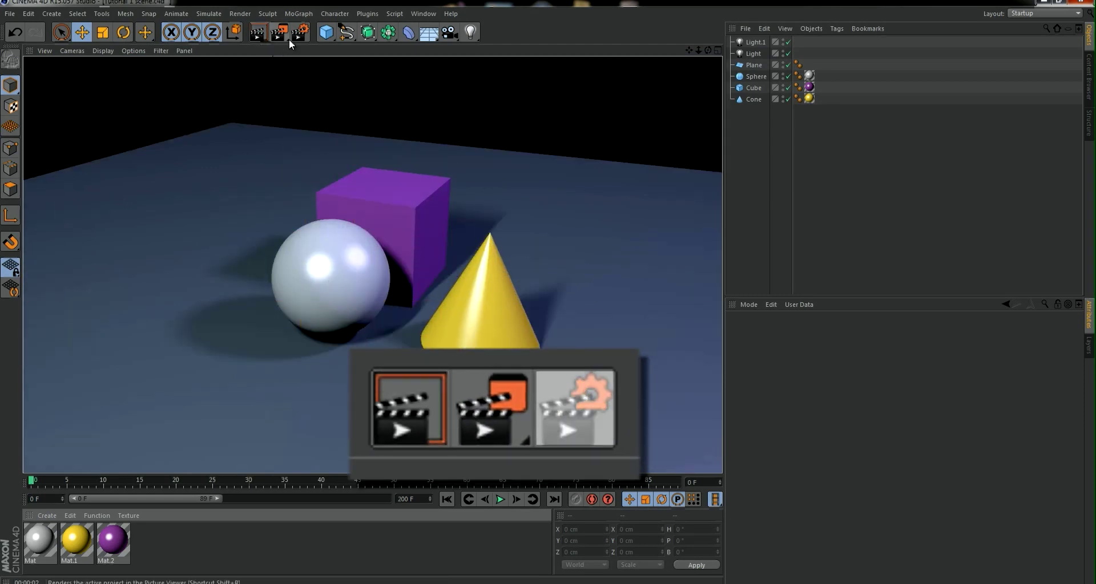
click(295, 33)
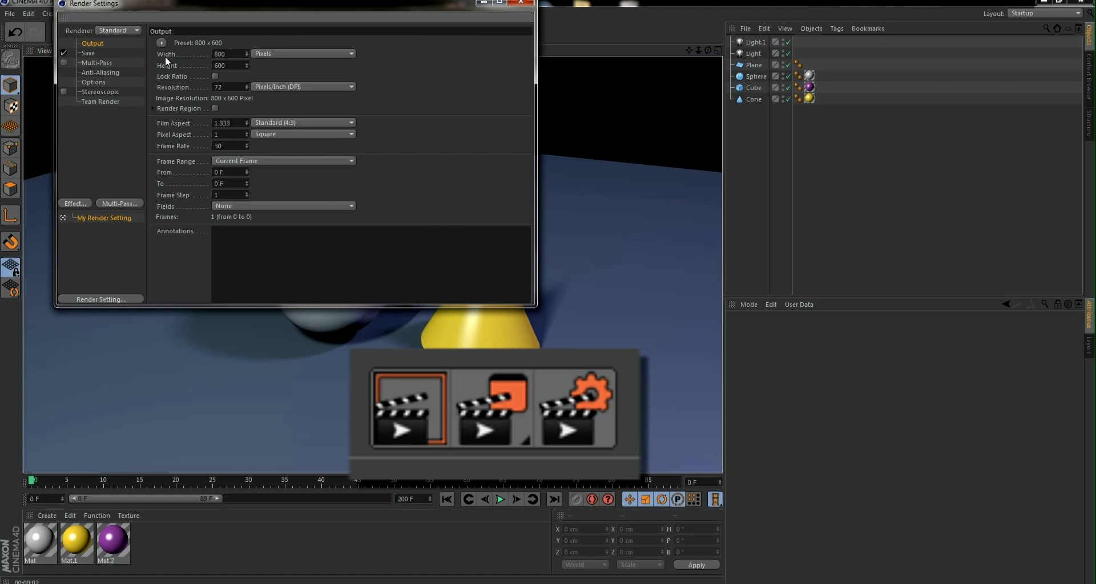
click(89, 52)
click(285, 75)
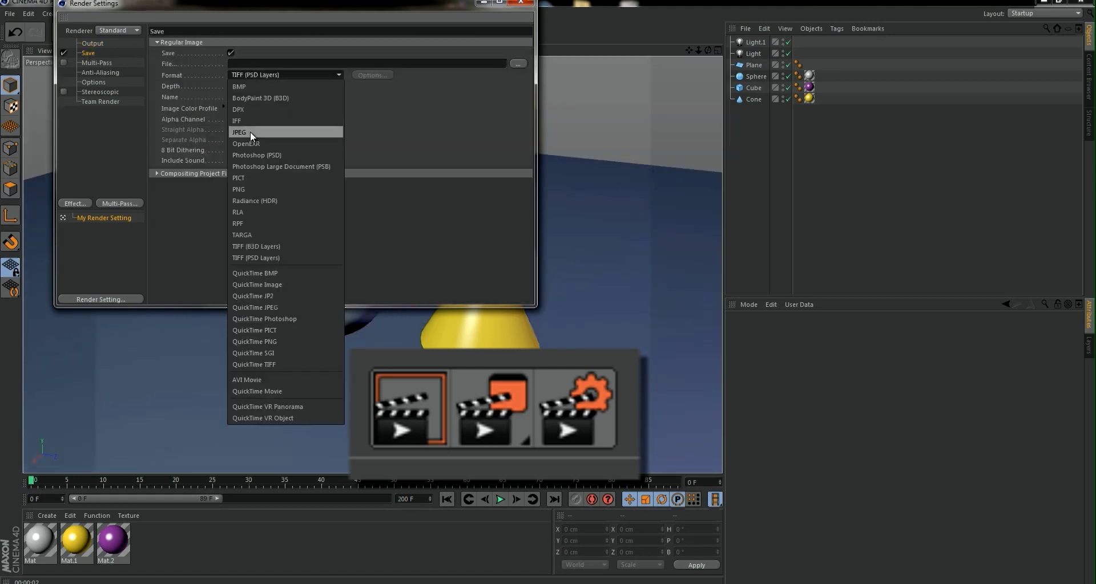
click(273, 87)
click(390, 63)
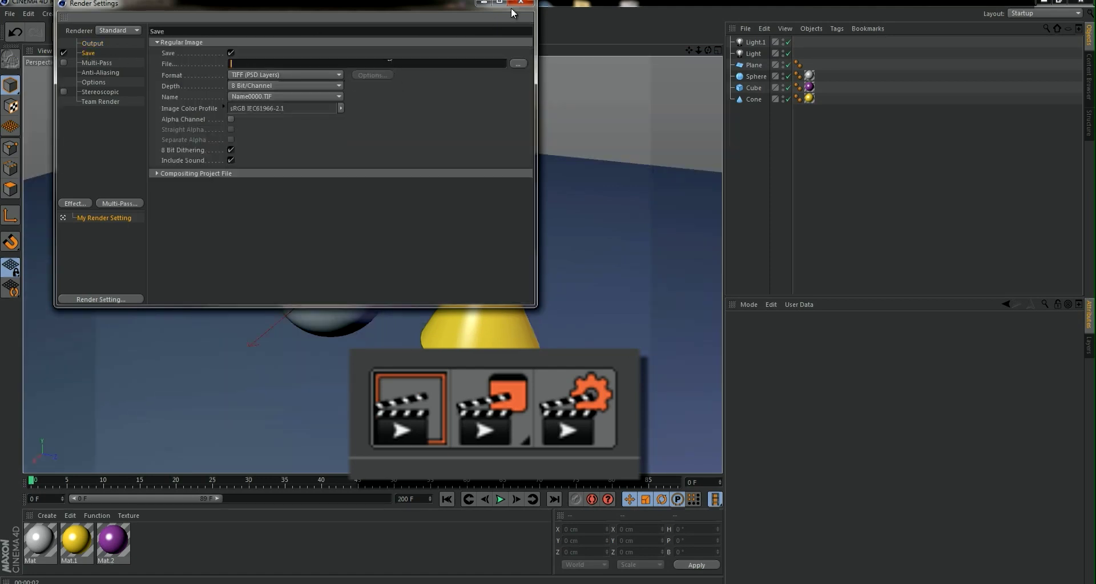
click(521, 6)
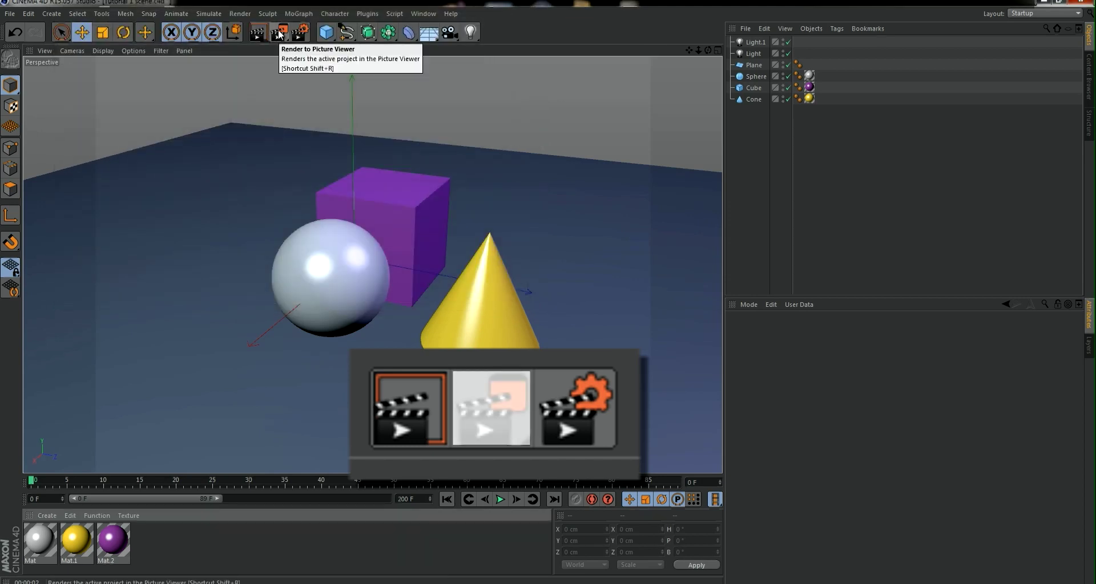
Render only a rectangular region of the view around the cube, sphere and cone using Render Region
click(285, 34)
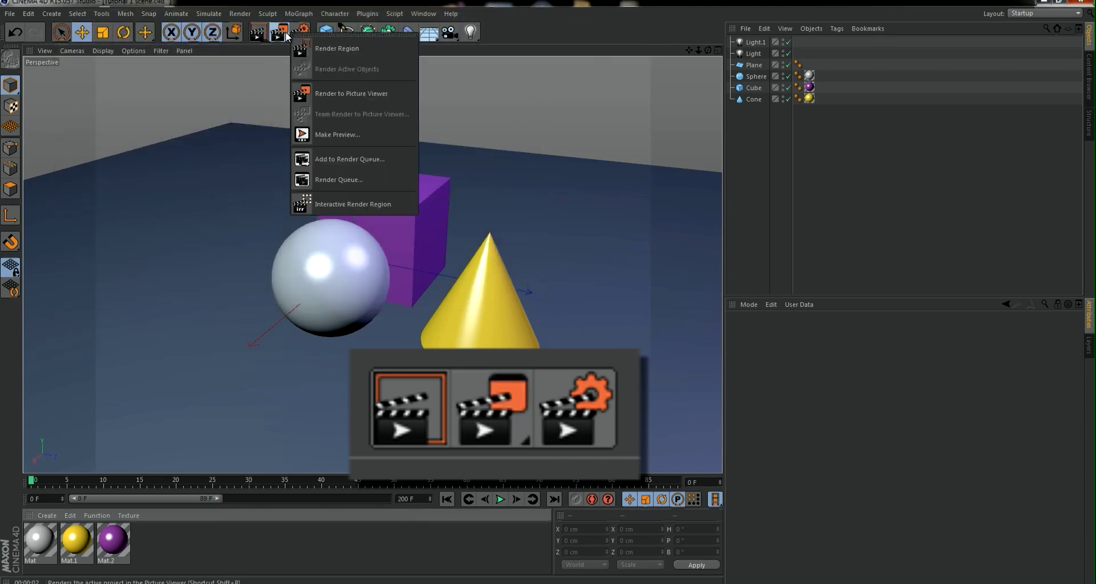
click(348, 54)
drag(252, 137, 565, 345)
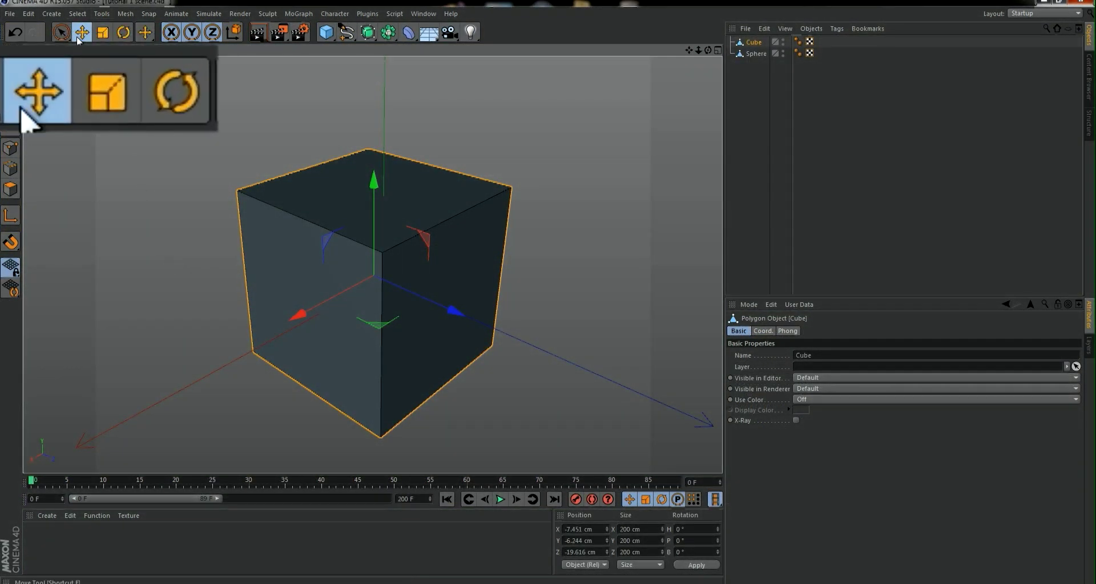
Try moving, scaling and rotating the editable cube, and undo the transformations
drag(374, 180, 375, 175)
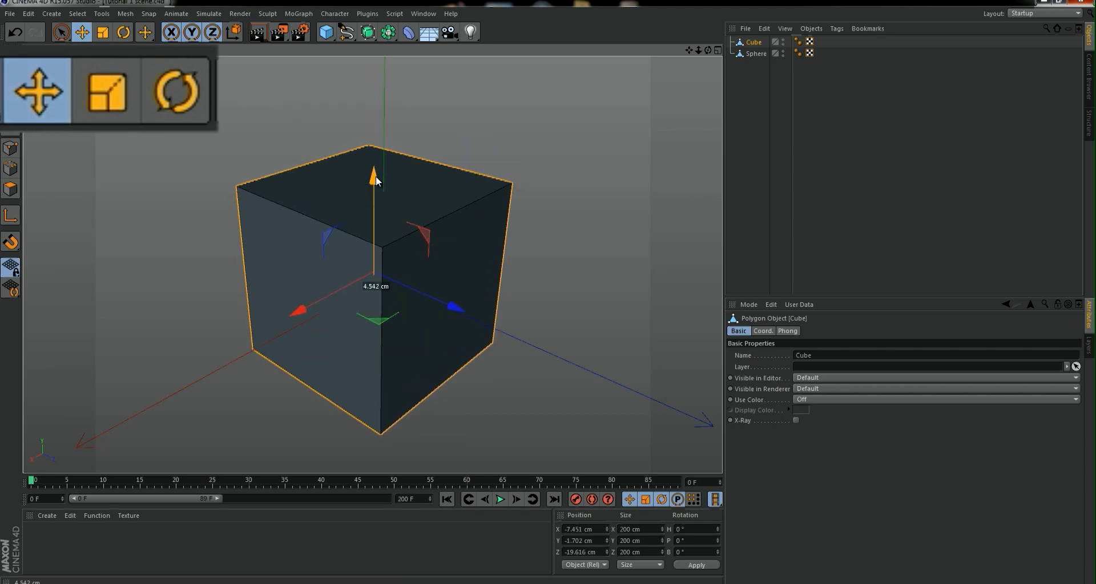
key(t)
key(ctrl+z)
key(r)
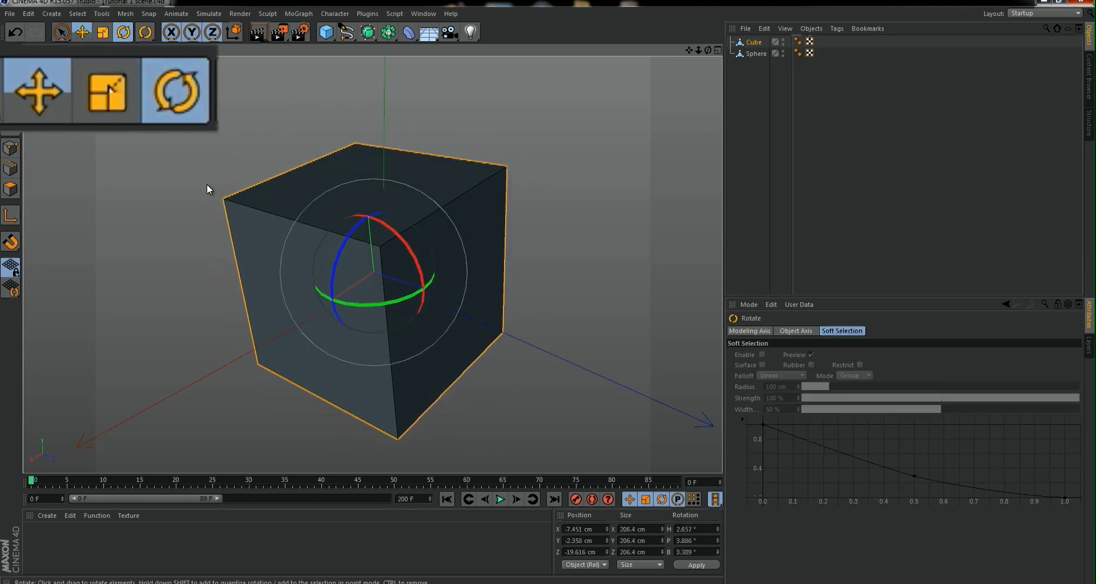
Move the cube separately along its Y, X and Z axes with the Move tool, and try moving it freely
click(82, 34)
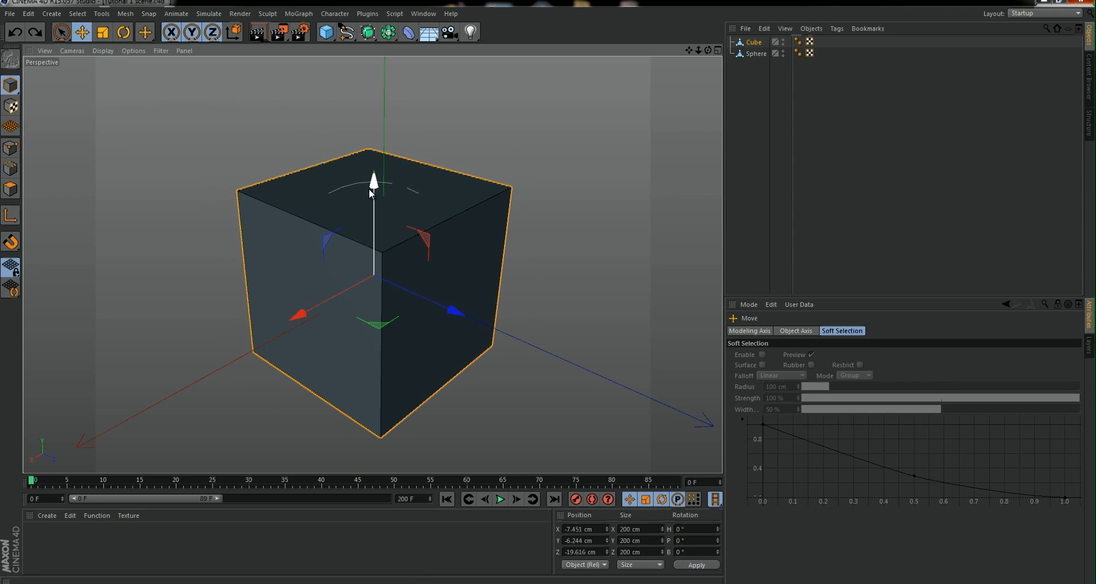
mouse_move(369, 188)
mouse_down()
mouse_move(365, 155)
mouse_move(367, 199)
mouse_up()
drag(303, 298, 308, 295)
mouse_move(462, 309)
mouse_down()
mouse_move(585, 342)
mouse_move(470, 311)
mouse_up()
drag(589, 93, 611, 127)
key(ctrl+z)
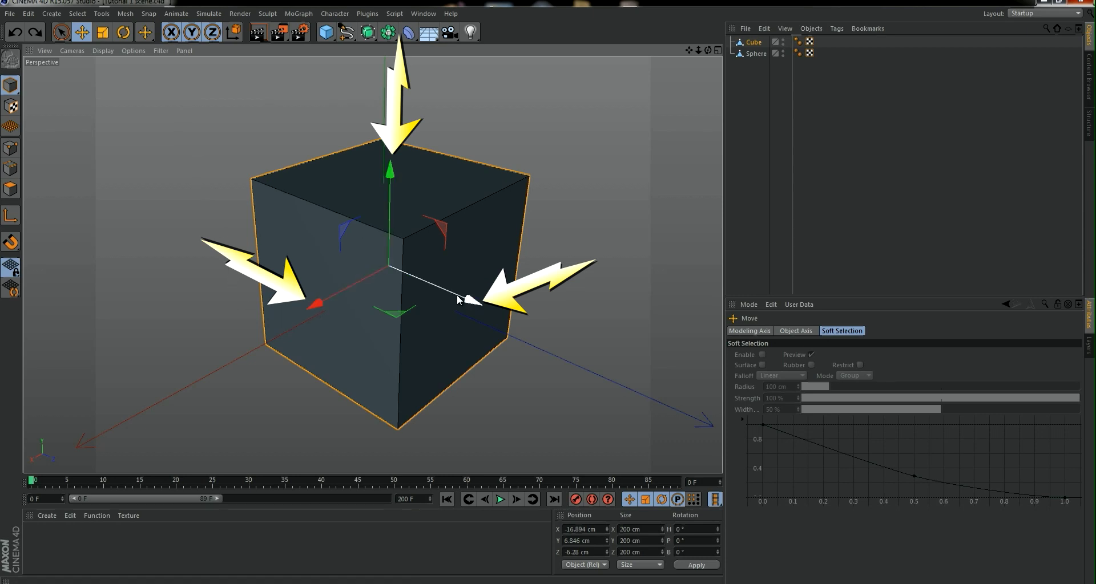
mouse_move(321, 308)
mouse_down()
mouse_move(311, 304)
mouse_move(321, 298)
mouse_up()
mouse_move(391, 201)
mouse_down()
mouse_move(391, 166)
mouse_move(392, 219)
mouse_up()
mouse_move(470, 312)
mouse_down()
mouse_move(525, 335)
mouse_move(451, 309)
mouse_up()
Lock axes to move the cube only along Z and only along Y, and unlock all three axes again
click(170, 32)
click(191, 32)
drag(246, 142, 257, 133)
click(212, 33)
click(191, 32)
drag(194, 200, 194, 192)
click(192, 33)
click(174, 32)
click(191, 32)
click(211, 33)
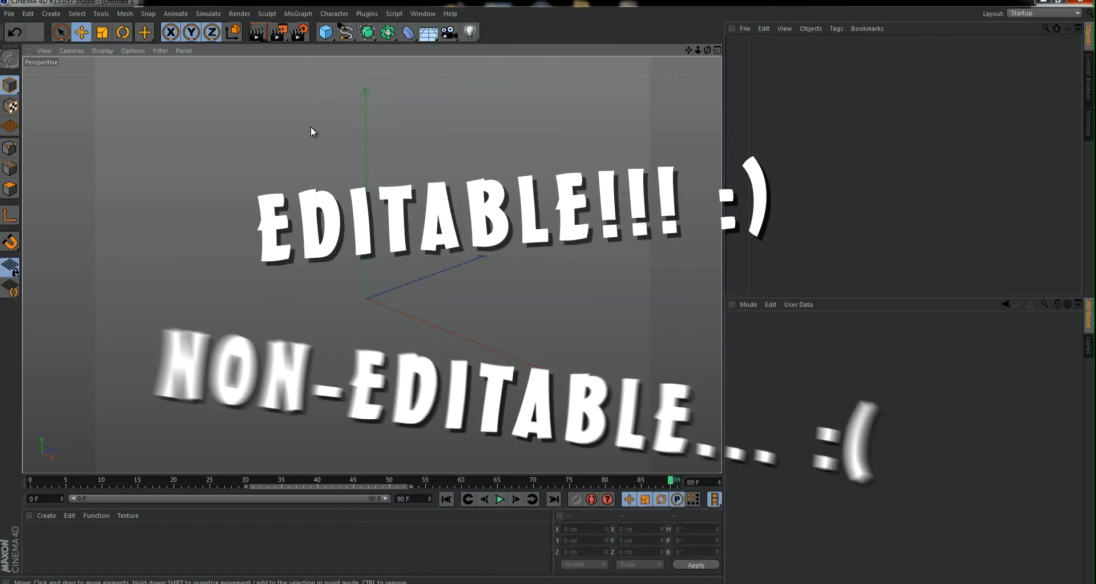
Add a cube primitive to the empty scene and make it editable
drag(334, 37, 428, 46)
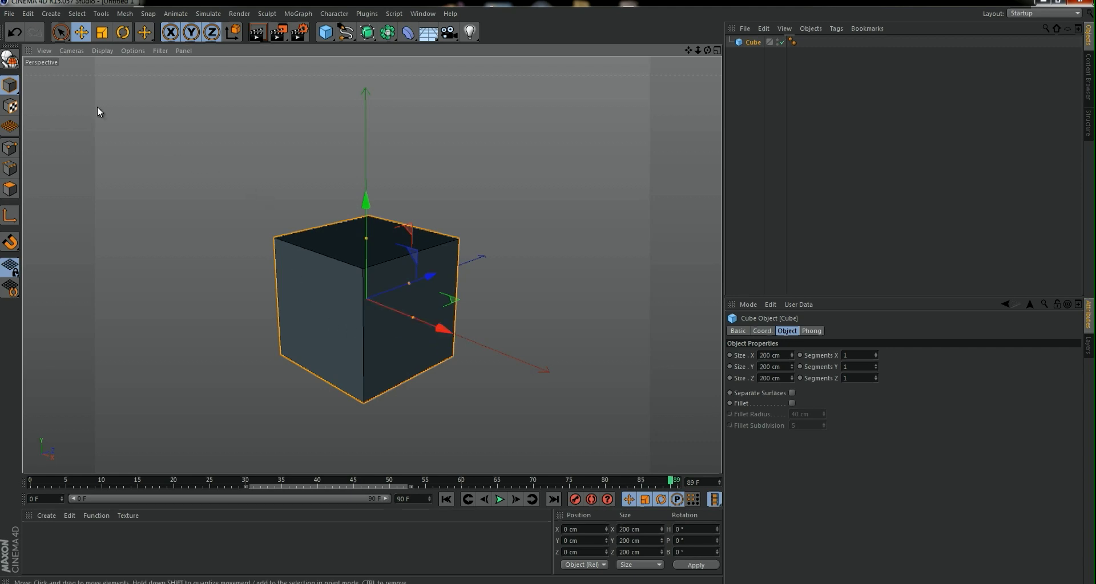
click(11, 65)
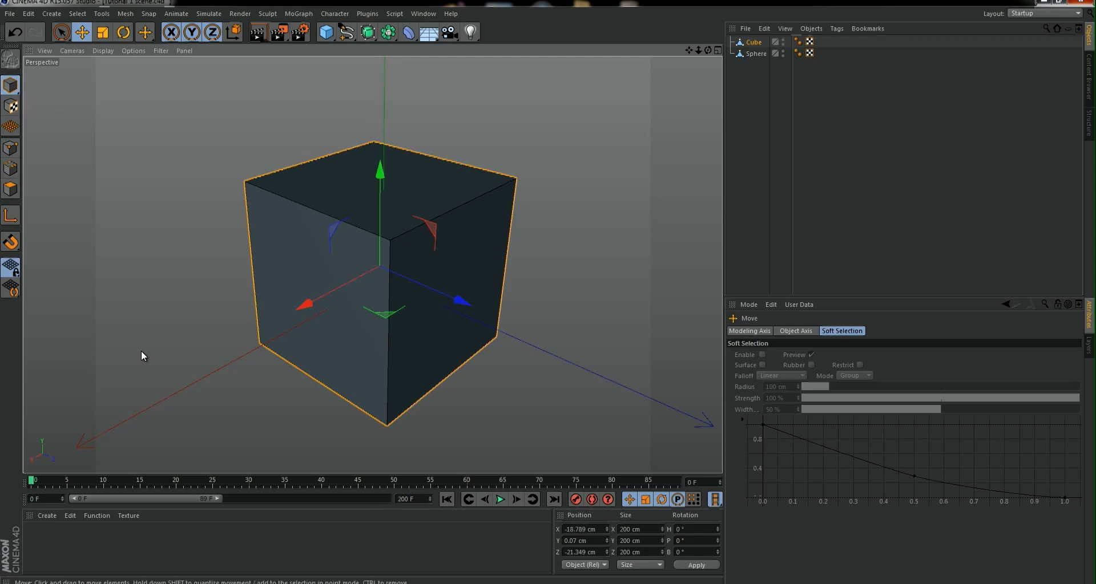
Switch to Points mode and select three of the cube's corner points one after another
click(10, 148)
click(390, 240)
click(515, 179)
click(387, 425)
Switch to Edges mode and select two top edges and the front vertical edge of the cube one after another
click(11, 168)
click(308, 208)
click(457, 164)
click(389, 320)
Switch to Polygons mode and select the cube's two visible side faces and its top face one after another
click(10, 191)
click(464, 259)
click(339, 297)
click(379, 197)
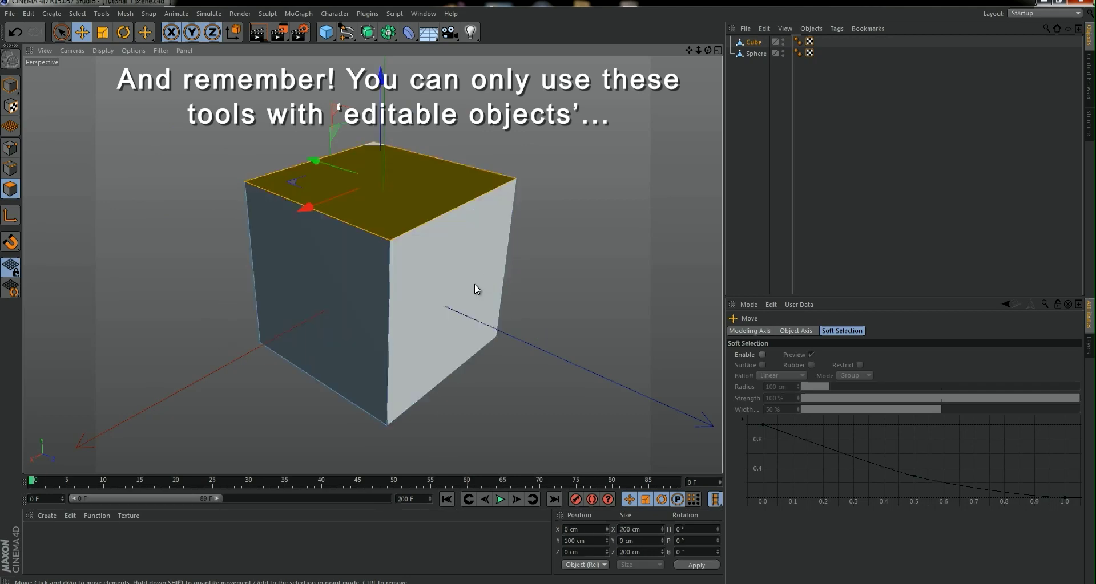
Scale the cube's top face down to about 160.6 cm in X and Z
click(143, 187)
click(322, 197)
key(t)
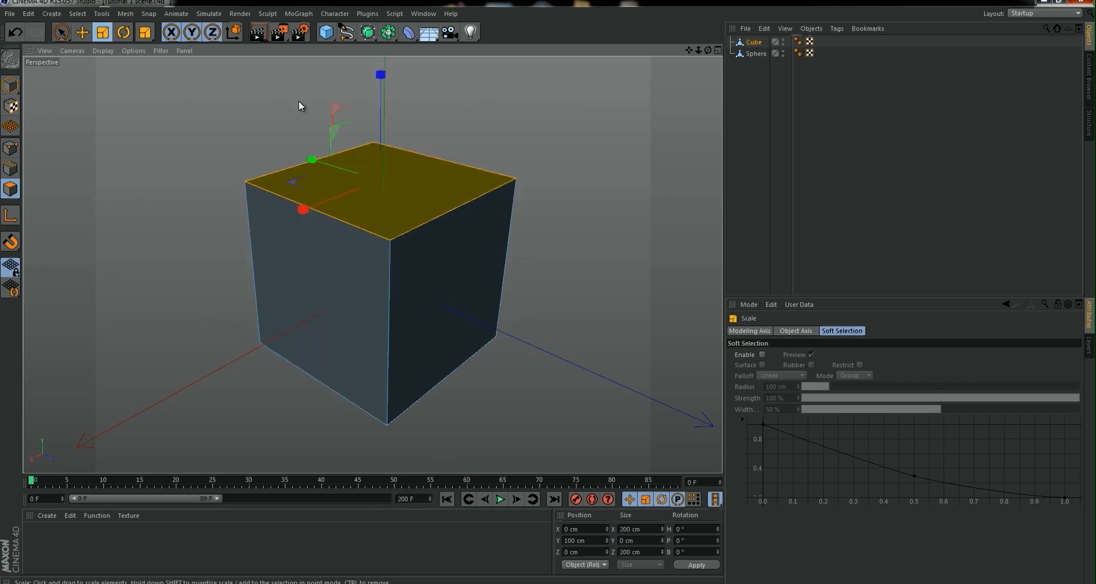
drag(589, 128, 522, 185)
key(ctrl+z)
Try rotating and rescaling the cube's top face, undo all the face changes, and clear the selection
key(r)
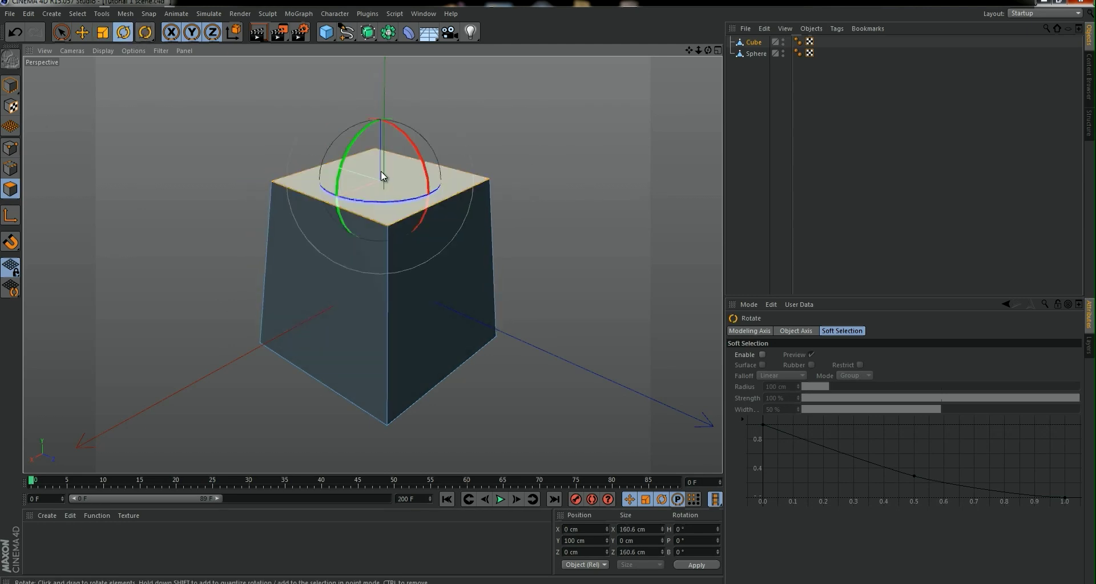
drag(384, 173, 346, 177)
key(ctrl+z)
click(98, 32)
mouse_move(268, 177)
mouse_down()
mouse_move(448, 167)
mouse_move(274, 182)
mouse_up()
key(ctrl+z)
key(ctrl+z)
click(227, 214)
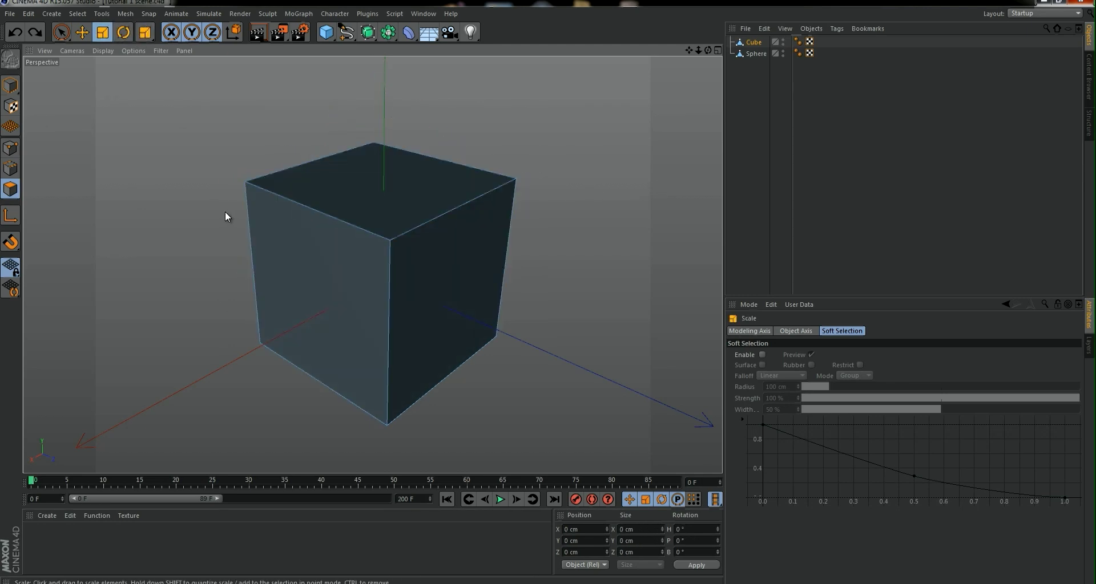
Return to Model mode with the Move tool and enable axis modification for the cube
click(10, 85)
click(83, 34)
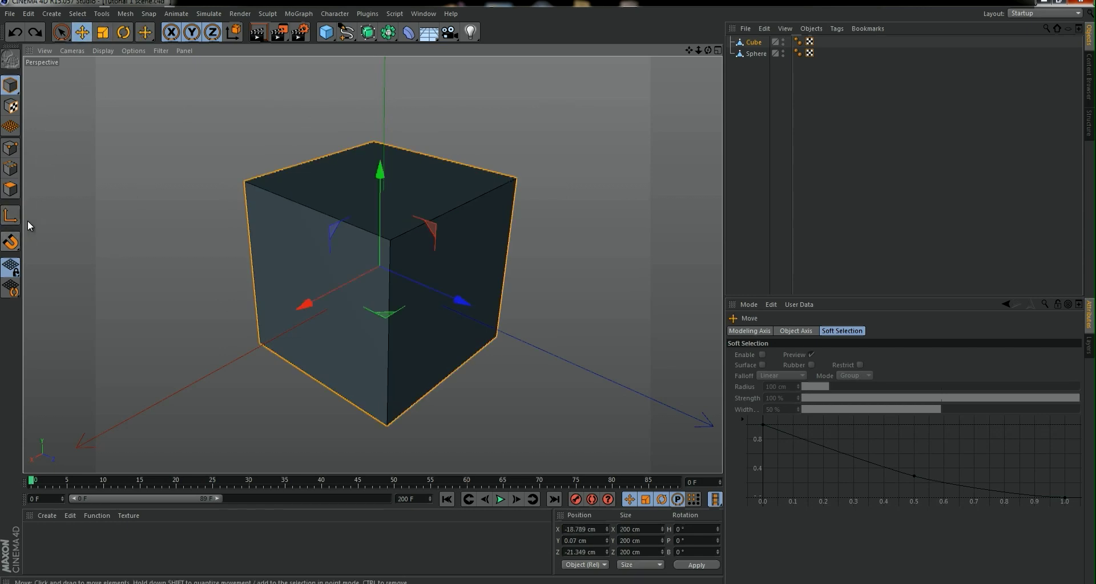
click(10, 215)
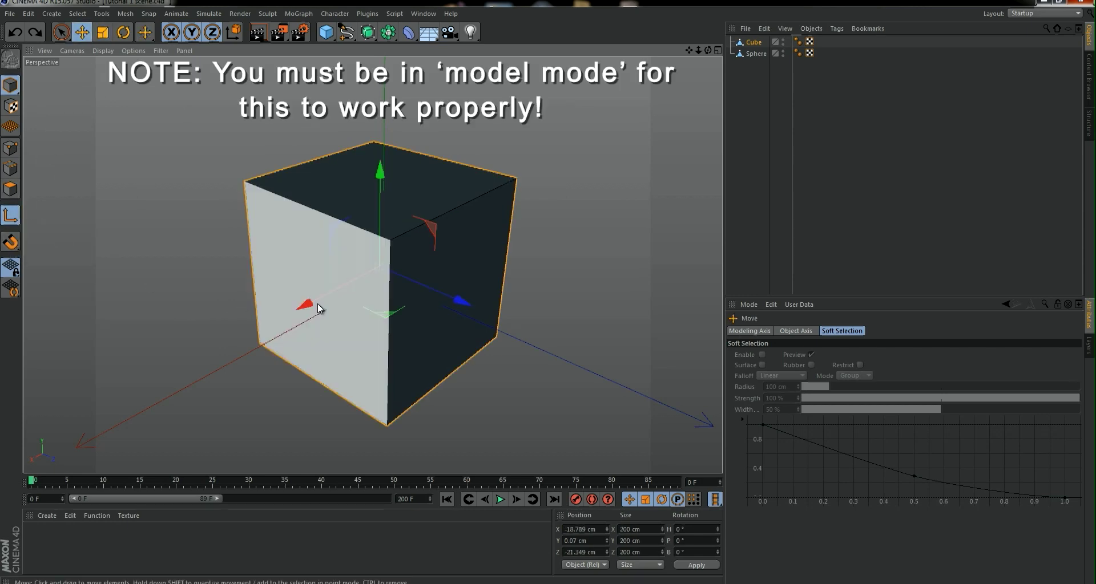
Move the cube's axis well outside its body, turn off axis modification, and try rotating the cube about the offset axis
drag(306, 303, 240, 260)
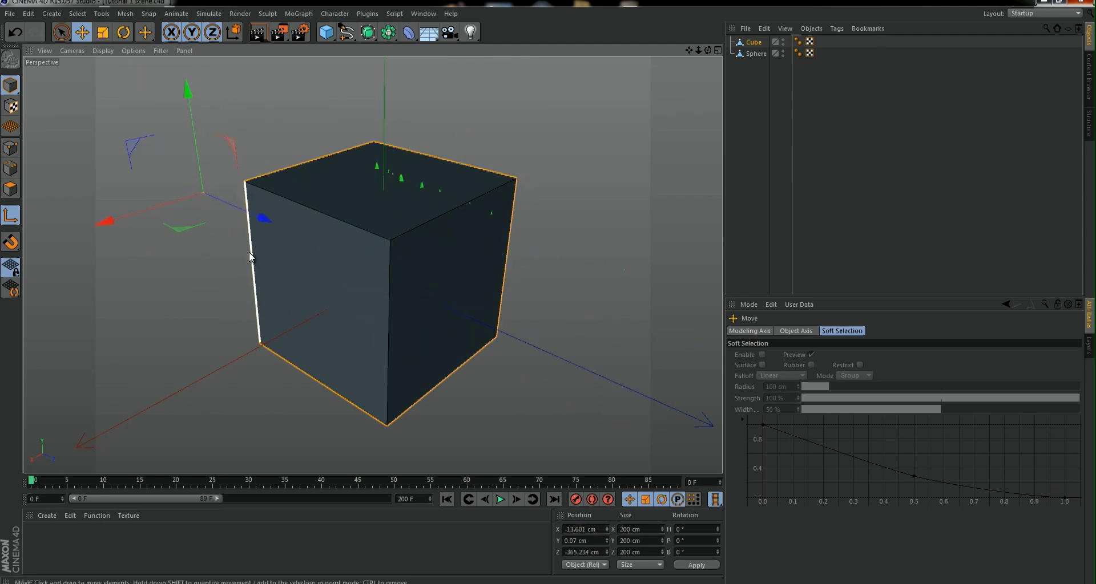
click(11, 216)
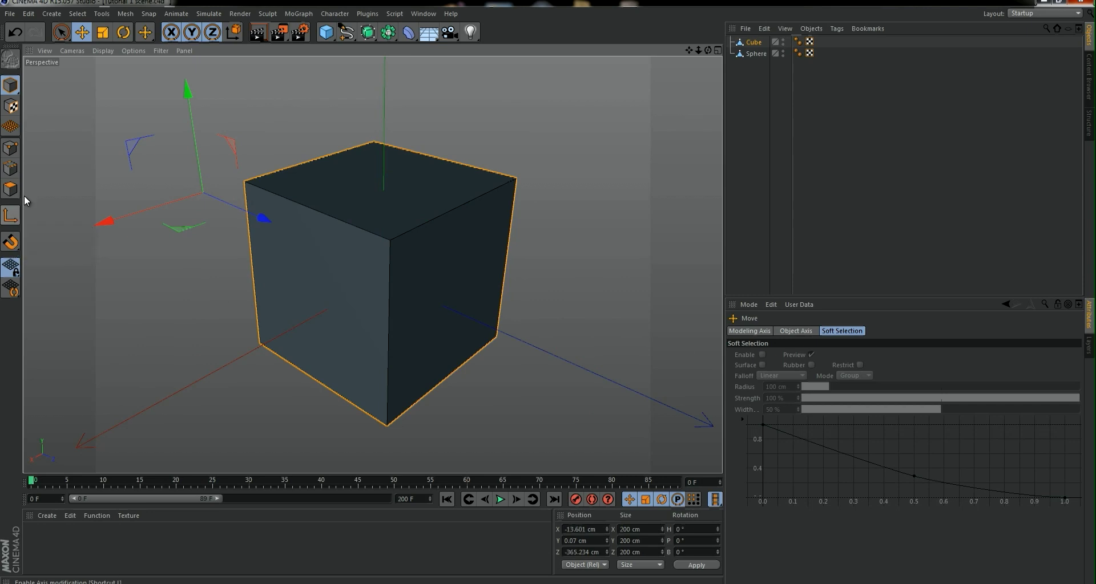
click(123, 32)
drag(190, 133, 217, 181)
mouse_move(210, 221)
mouse_down()
mouse_move(182, 224)
mouse_move(207, 225)
mouse_up()
Undo the cube's rotations and axis shift, and return to the Move tool
key(ctrl+z)
key(ctrl+z)
key(ctrl+z)
key(e)
scroll(170, 213, down, 5)
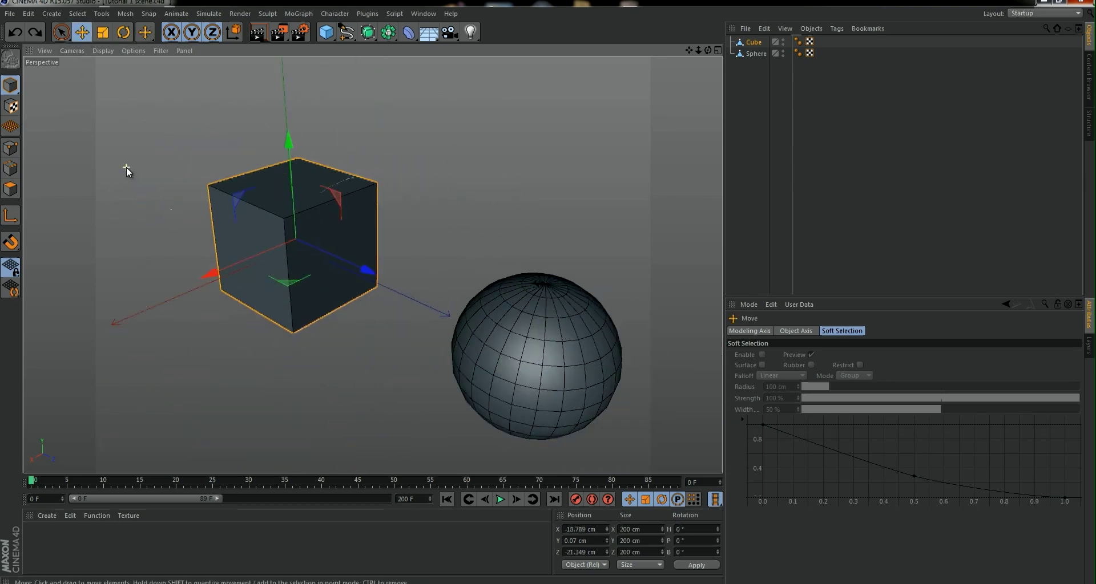
Clear the selection and select the cube and the sphere alternately, finishing with the cube selected from the object list
click(433, 185)
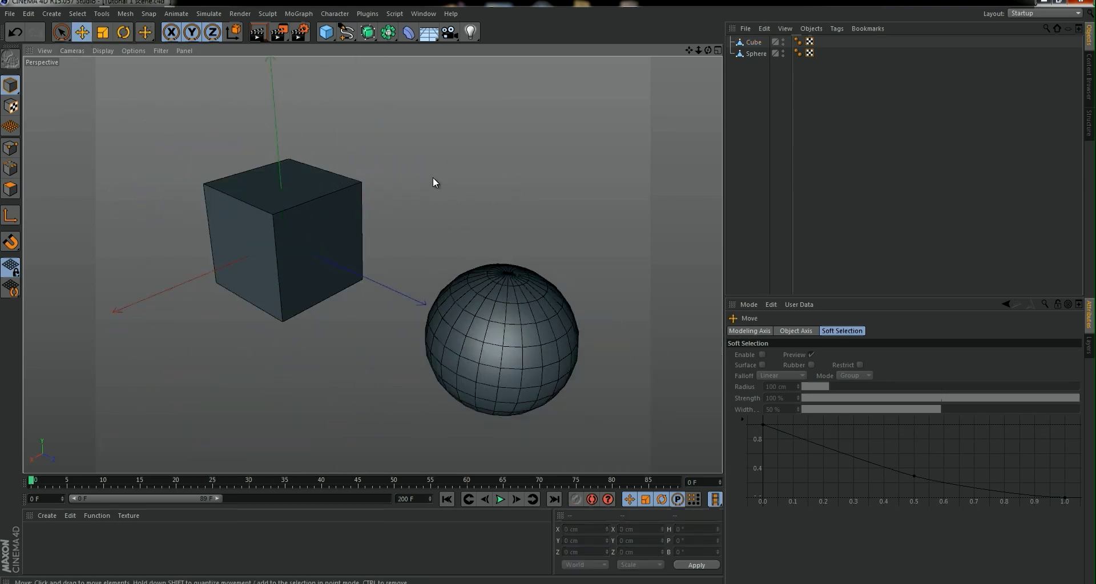
click(350, 221)
click(487, 304)
click(335, 229)
click(762, 64)
click(753, 42)
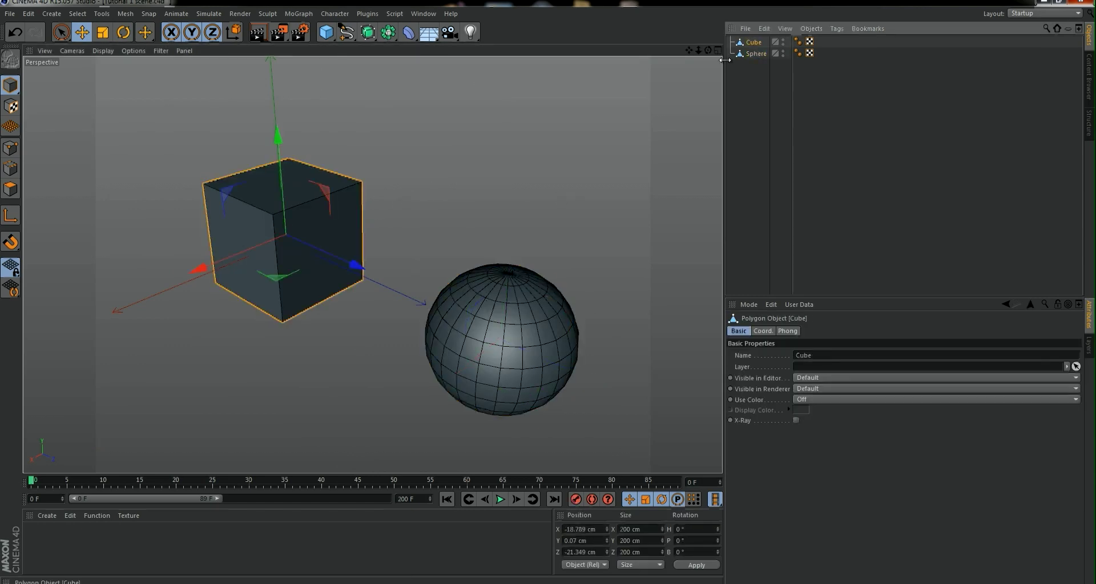
Select the cube, add the sphere to the selection, remove the cube from it, and deselect everything
click(511, 151)
click(349, 216)
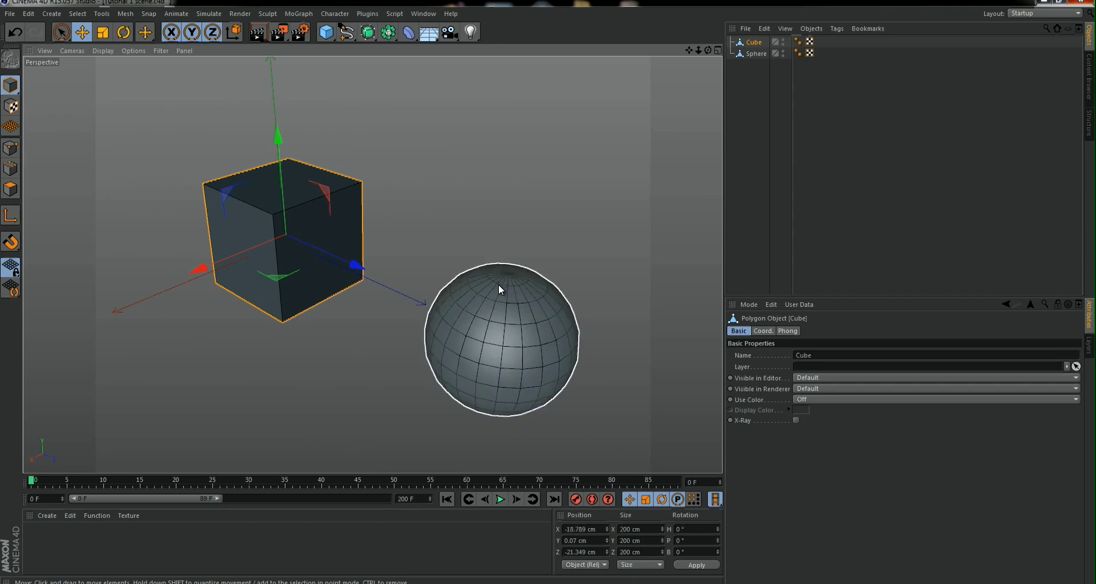
shift+click(498, 290)
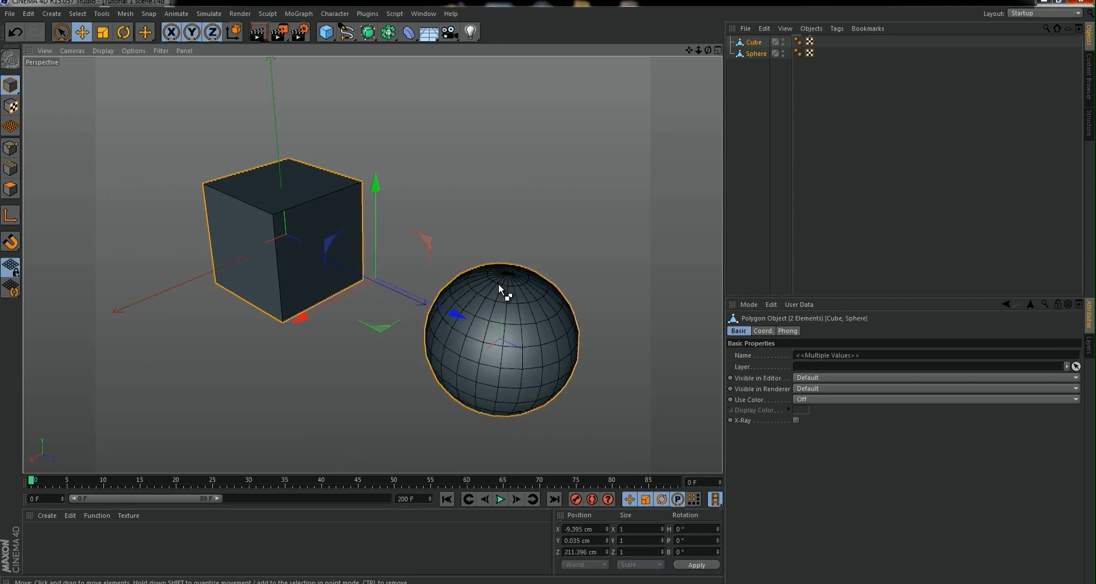
ctrl+click(279, 223)
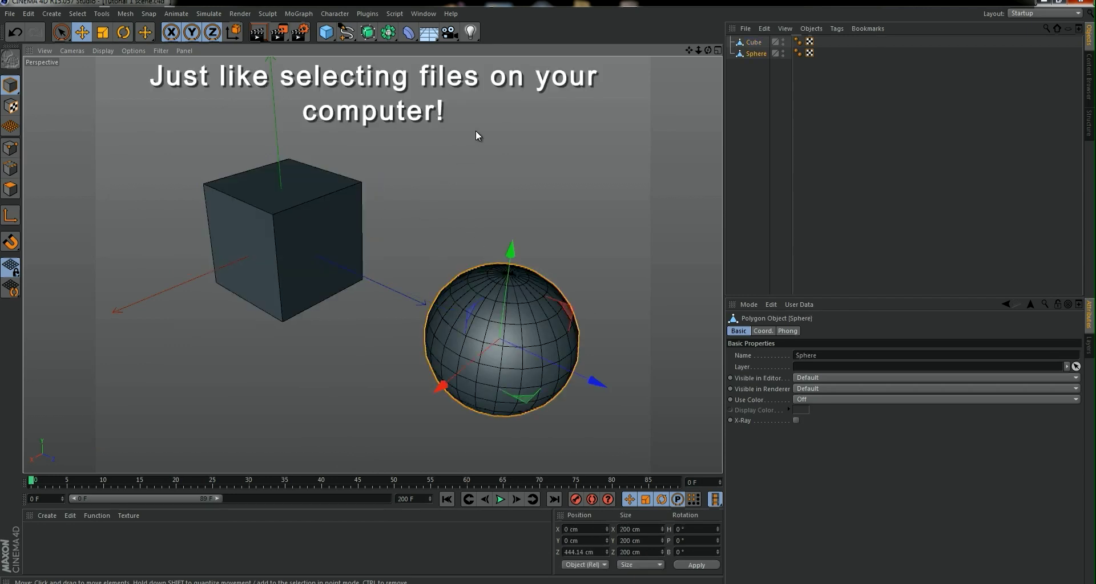
click(565, 112)
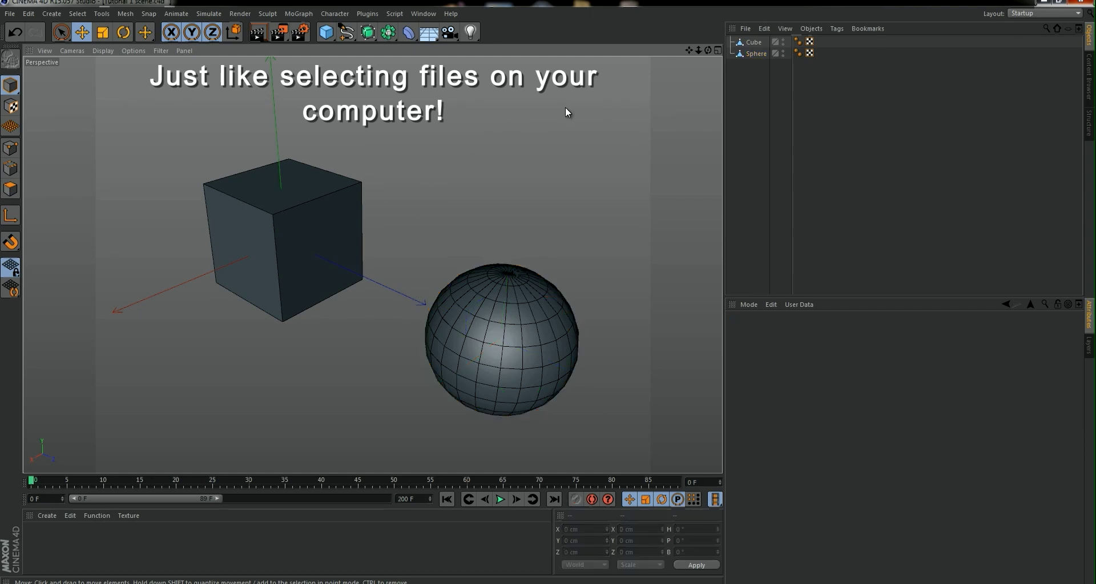
Switch the sphere to Polygons mode, select and deselect several neighbouring polygons on its surface, and clear the selection
click(498, 297)
click(11, 189)
click(485, 310)
shift+click(527, 317)
shift+click(512, 315)
shift+click(494, 316)
shift+click(495, 337)
ctrl+click(512, 317)
ctrl+click(512, 337)
ctrl+click(499, 337)
ctrl+click(498, 313)
click(436, 110)
Select a band of polygons across the sphere's upper half with the Move tool, and clear the selection
scroll(624, 409, up, 4)
alt+drag(540, 298, 679, 63)
scroll(233, 253, up, 1)
click(265, 245)
mouse_move(265, 245)
mouse_down()
mouse_move(347, 262)
mouse_move(457, 255)
mouse_up()
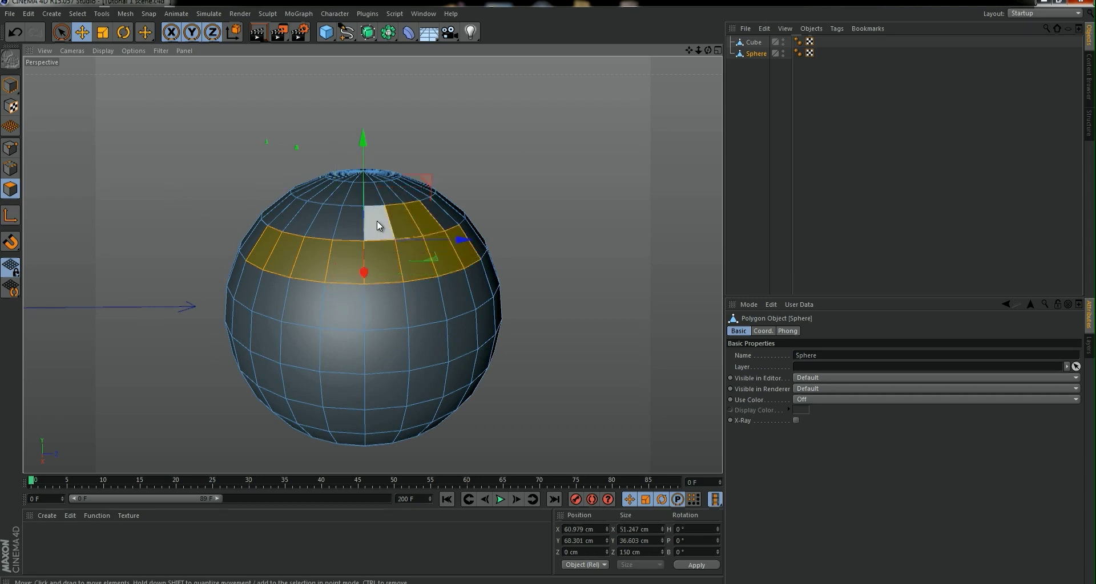
click(150, 143)
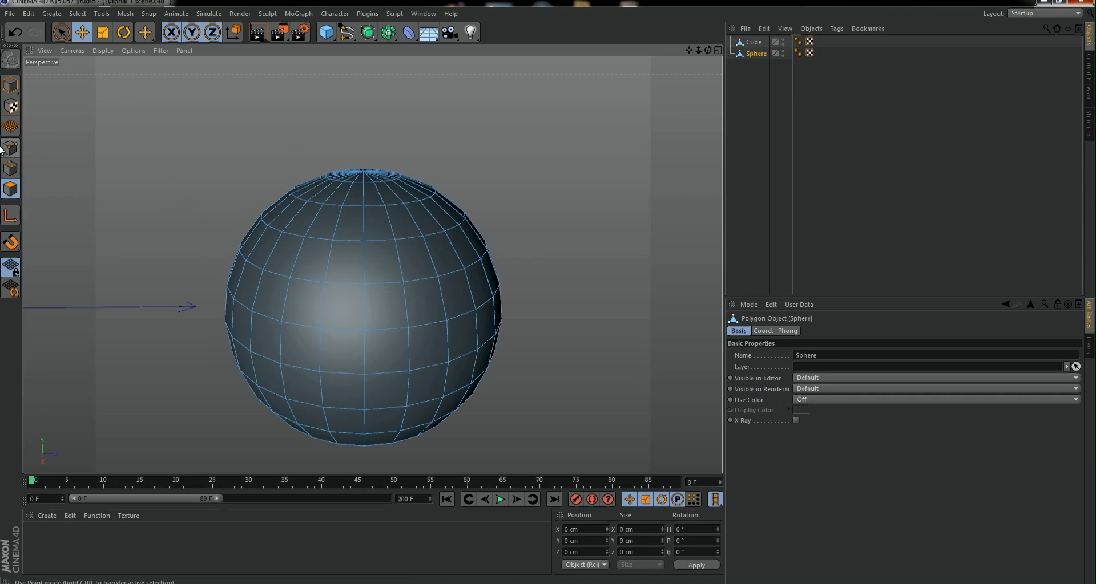
Select a polygon band across the sphere using Live Selection with Only Select Visible Elements enabled, and disable the option after checking the back
click(62, 33)
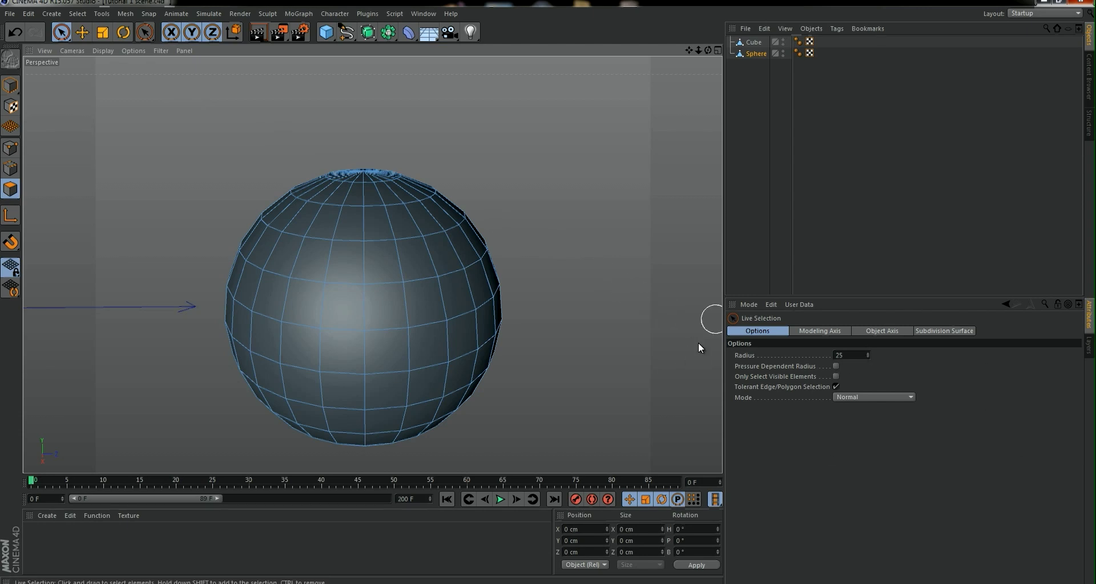
click(836, 376)
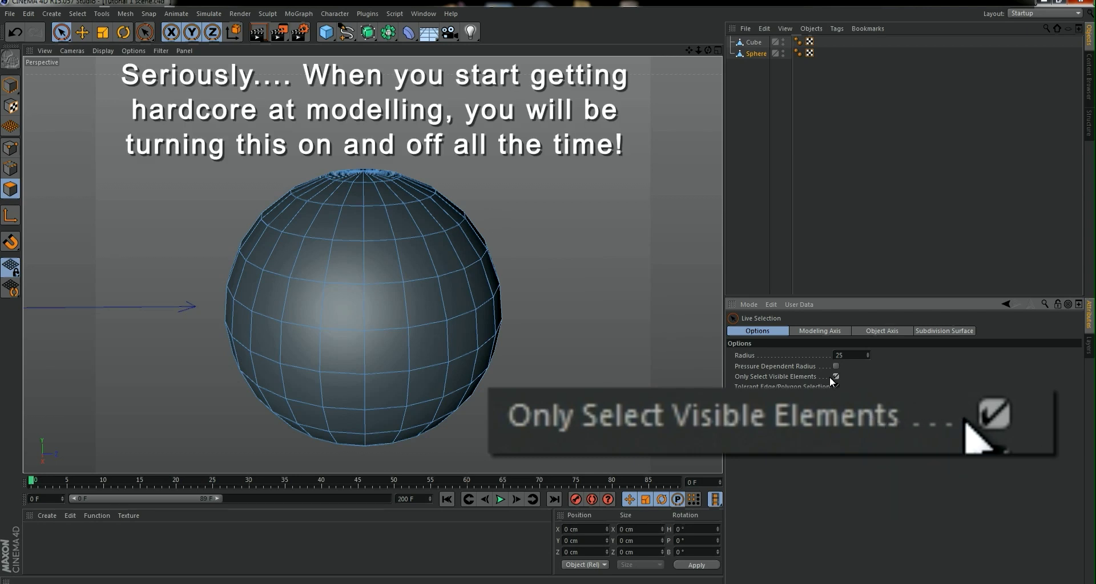
mouse_move(173, 262)
mouse_down()
mouse_move(468, 269)
mouse_move(542, 242)
mouse_up()
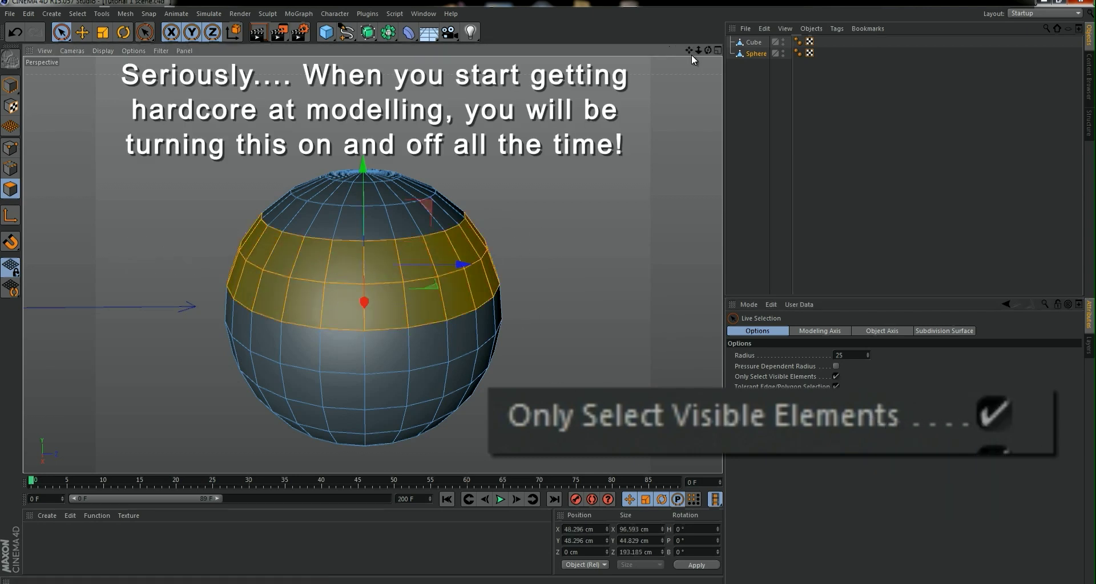
mouse_move(707, 50)
mouse_down()
mouse_move(545, 292)
mouse_move(207, 166)
mouse_up()
drag(708, 50, 502, 212)
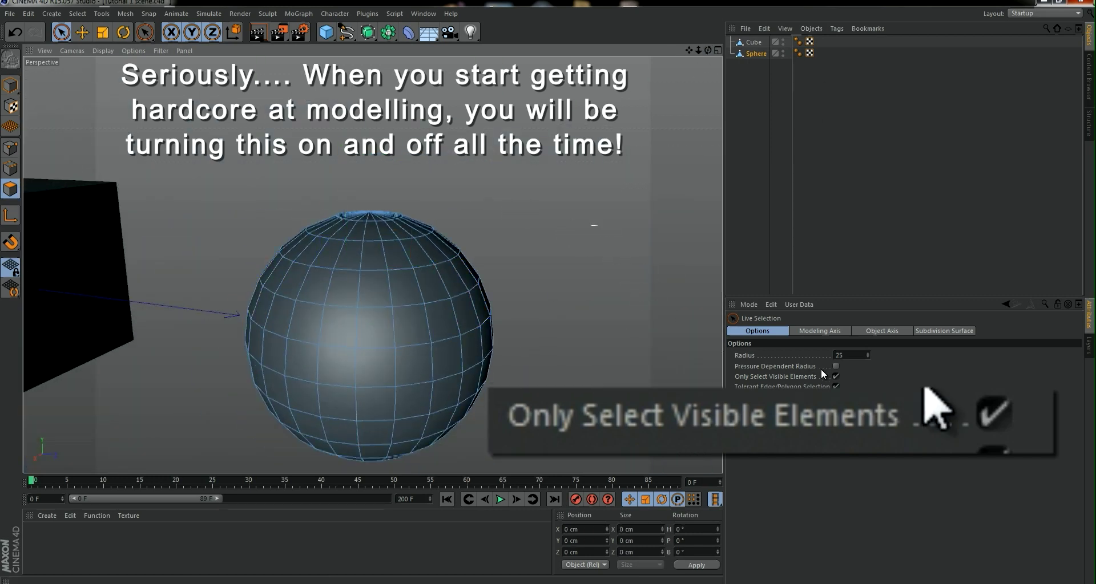
click(836, 377)
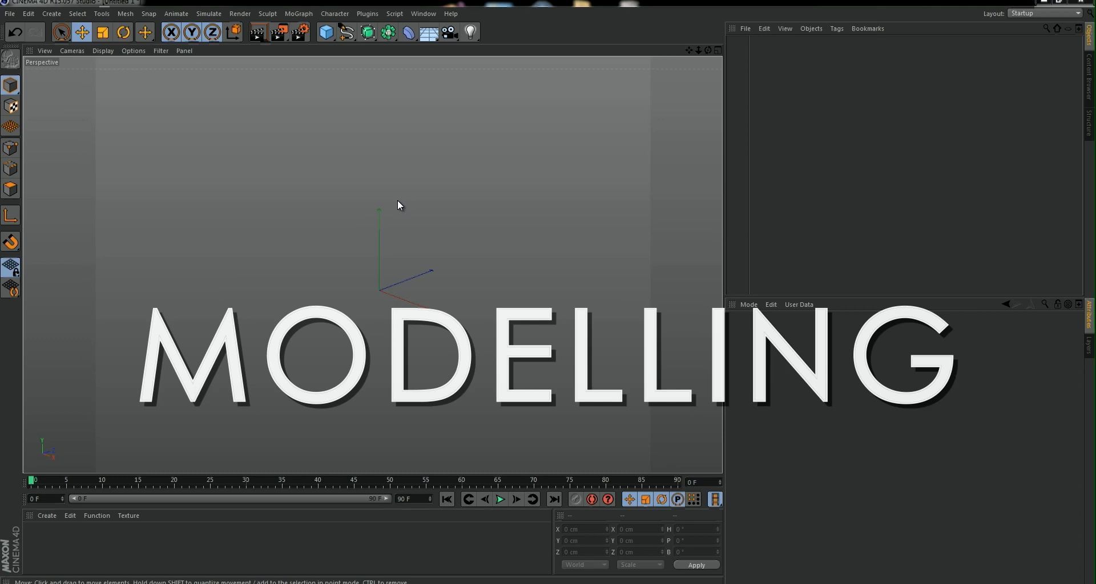
Add a cube, make it editable, and select its +X side face in Polygons mode
click(326, 33)
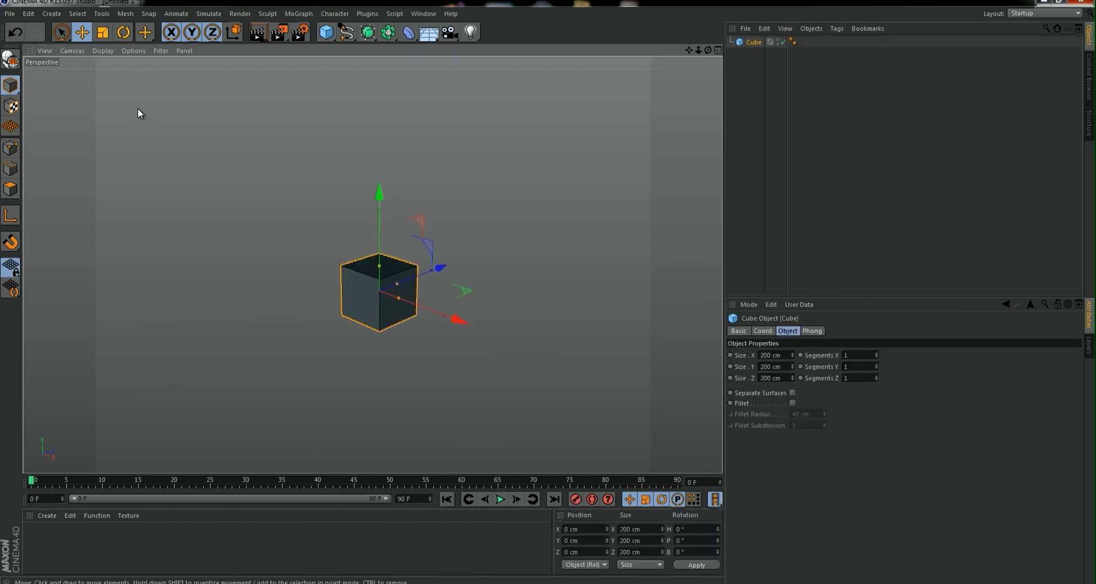
click(10, 58)
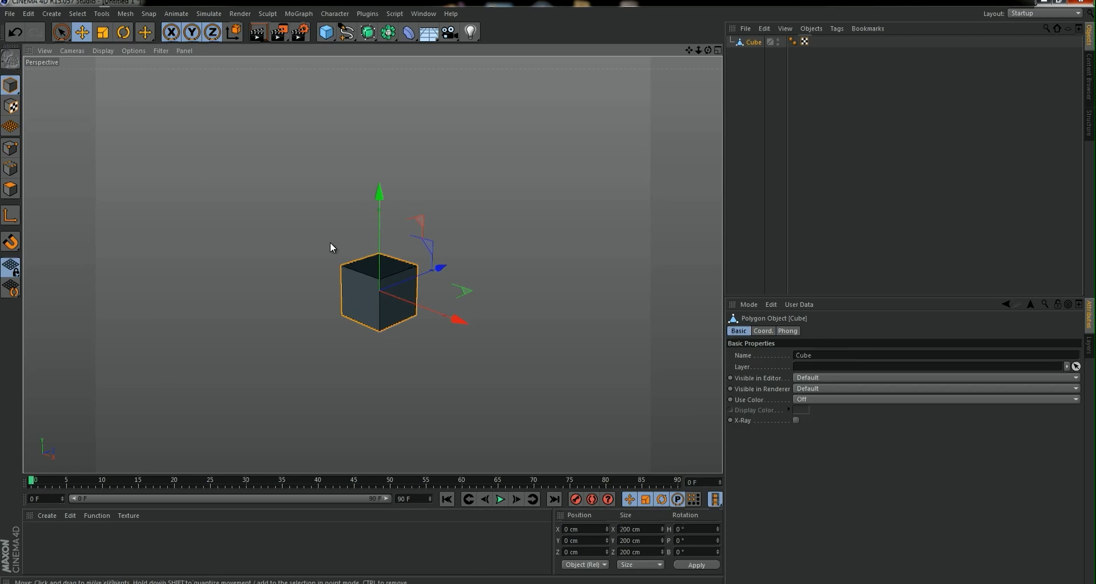
click(14, 192)
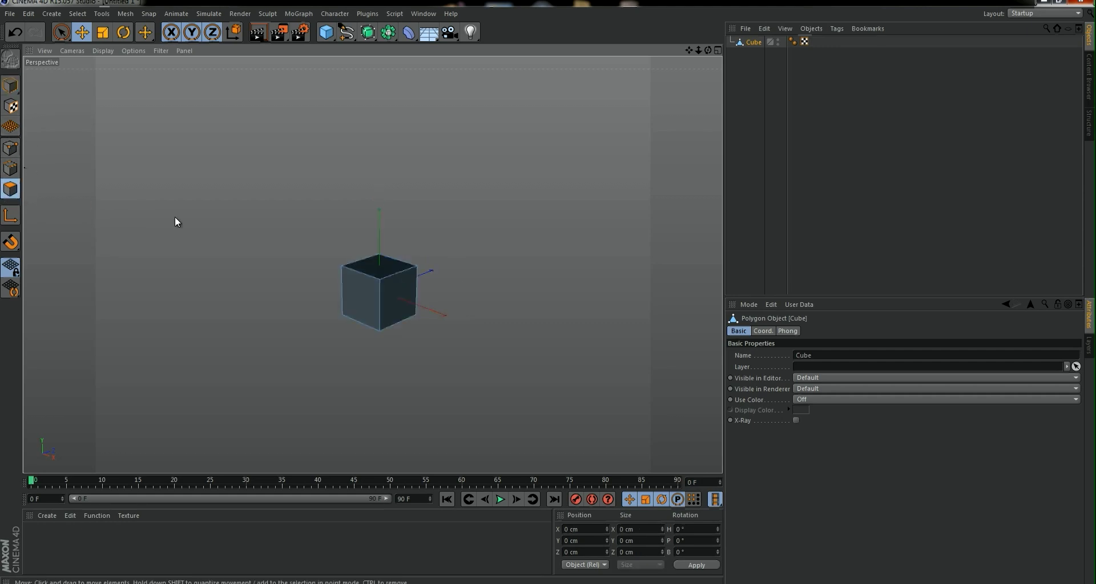
click(387, 291)
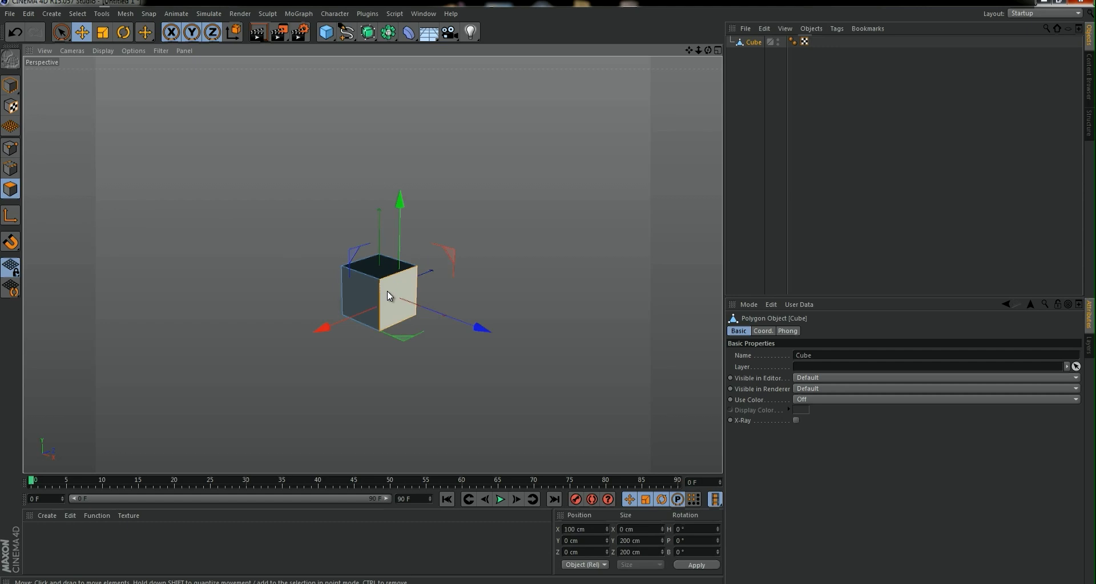
Extrude the cube's +X face, top face and -Z face outward, finishing with the -Z face by about 188 cm
right_click(501, 246)
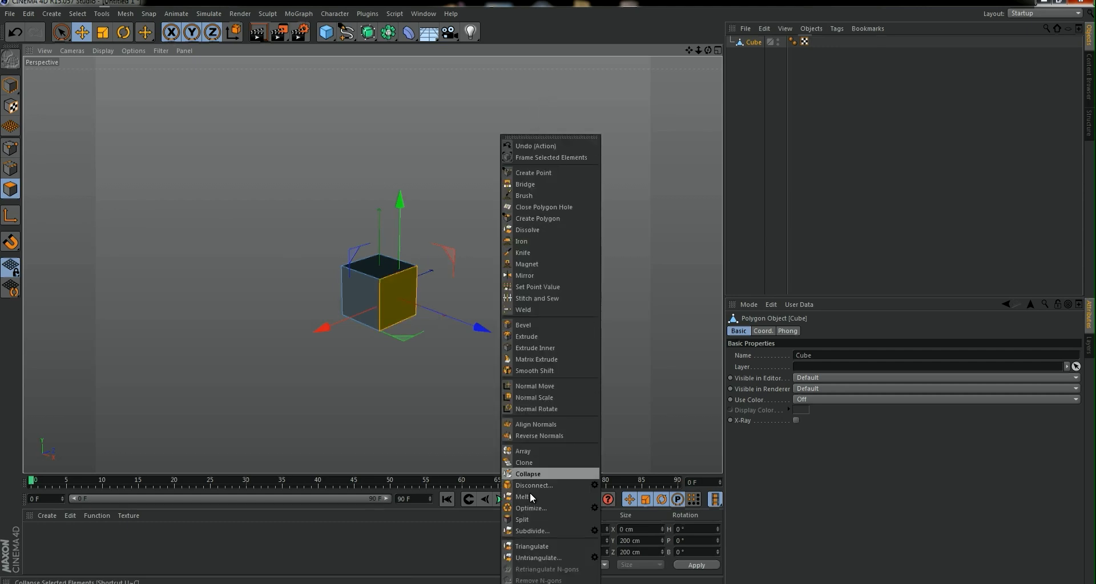
click(535, 337)
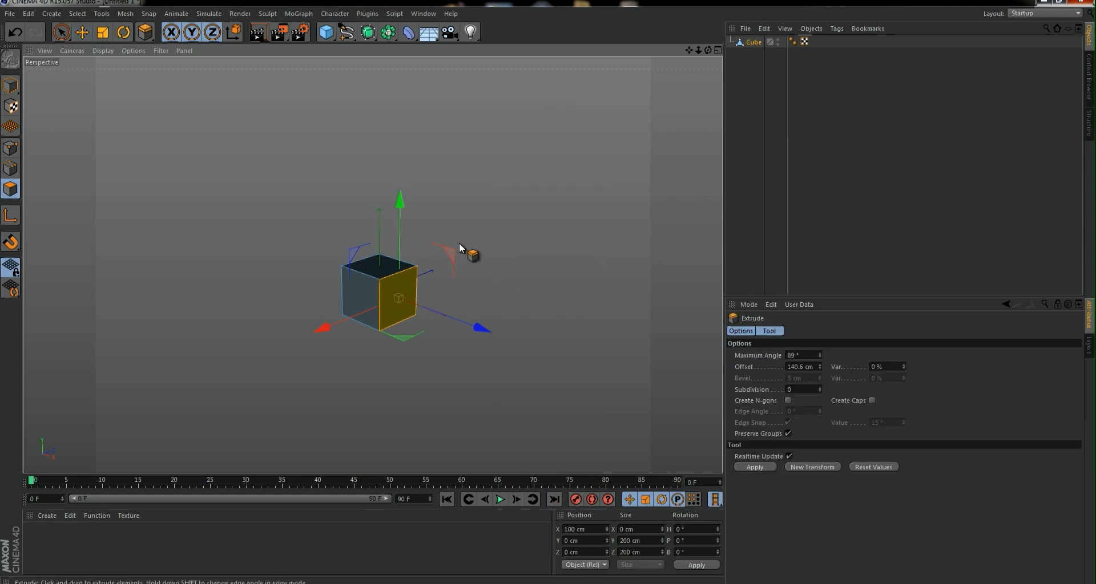
drag(459, 242, 550, 291)
click(357, 268)
alt+drag(357, 268, 558, 299)
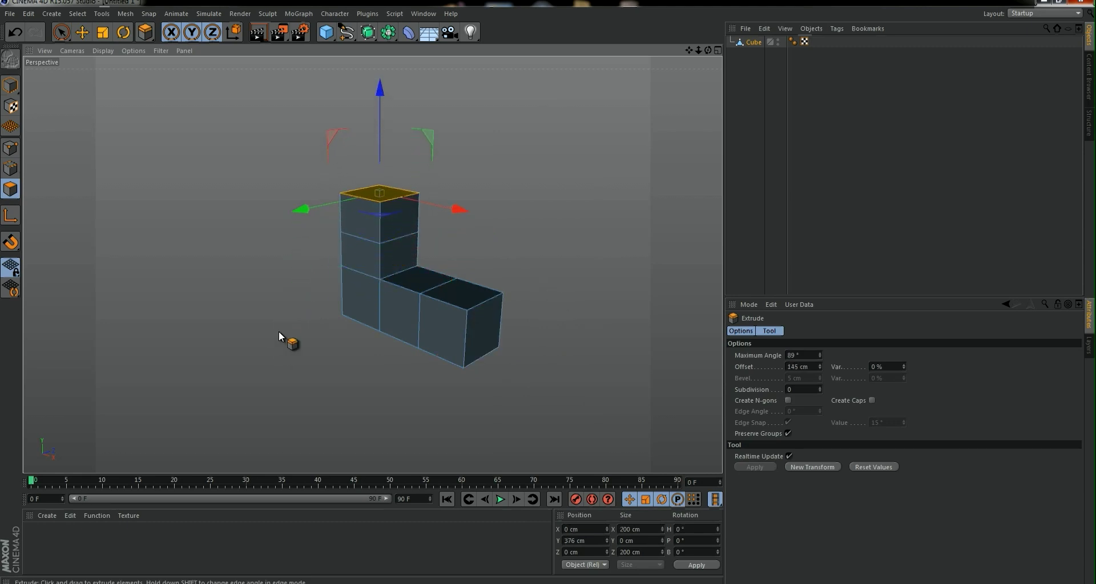
click(371, 281)
drag(372, 281, 436, 411)
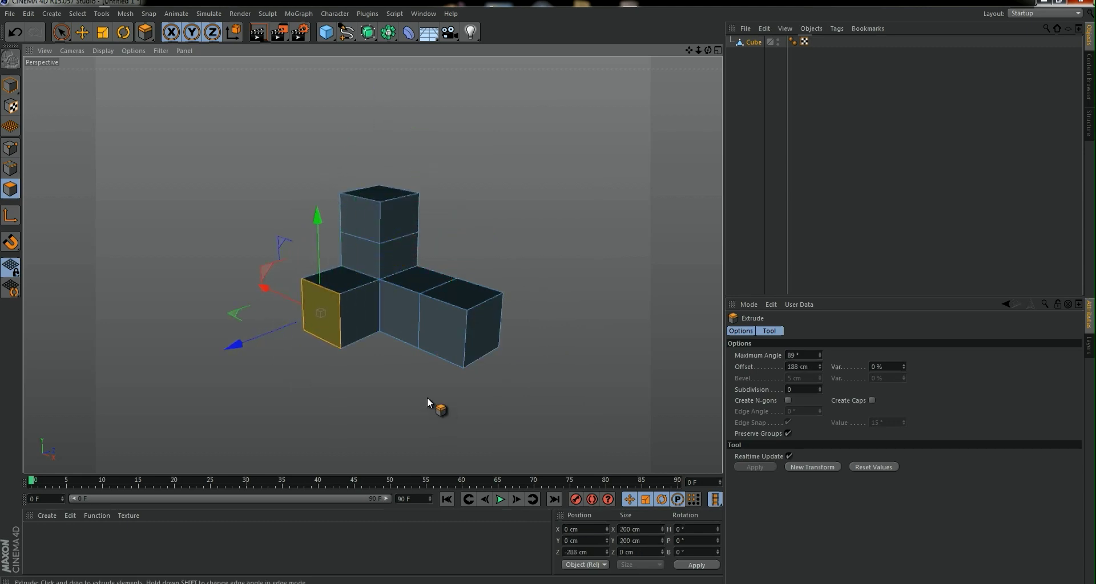
Build two wide plates on the -Z arm by repeatedly expanding its end face with Extrude Inner and extruding it outward
right_click(427, 397)
click(453, 348)
drag(454, 348, 548, 291)
right_click(416, 366)
click(465, 370)
drag(465, 369, 447, 391)
right_click(447, 391)
click(502, 349)
drag(502, 350, 392, 194)
right_click(446, 390)
click(469, 337)
Expand the column's top face to about 418 by 418 cm with Extrude Inner and extrude it about 128 cm
click(393, 194)
right_click(520, 303)
click(560, 346)
drag(560, 346, 478, 381)
right_click(478, 381)
click(512, 337)
drag(513, 337, 549, 290)
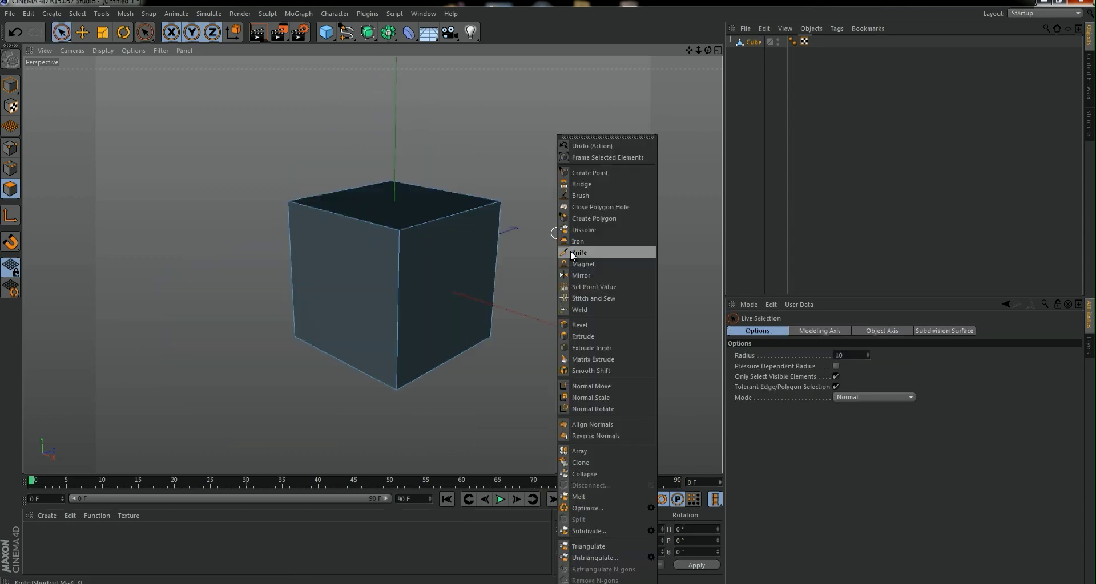
Try cutting both diagonals across the plain cube's front side face with the Knife in Line mode, and undo the cuts
click(570, 250)
click(295, 336)
click(399, 229)
click(288, 201)
click(397, 388)
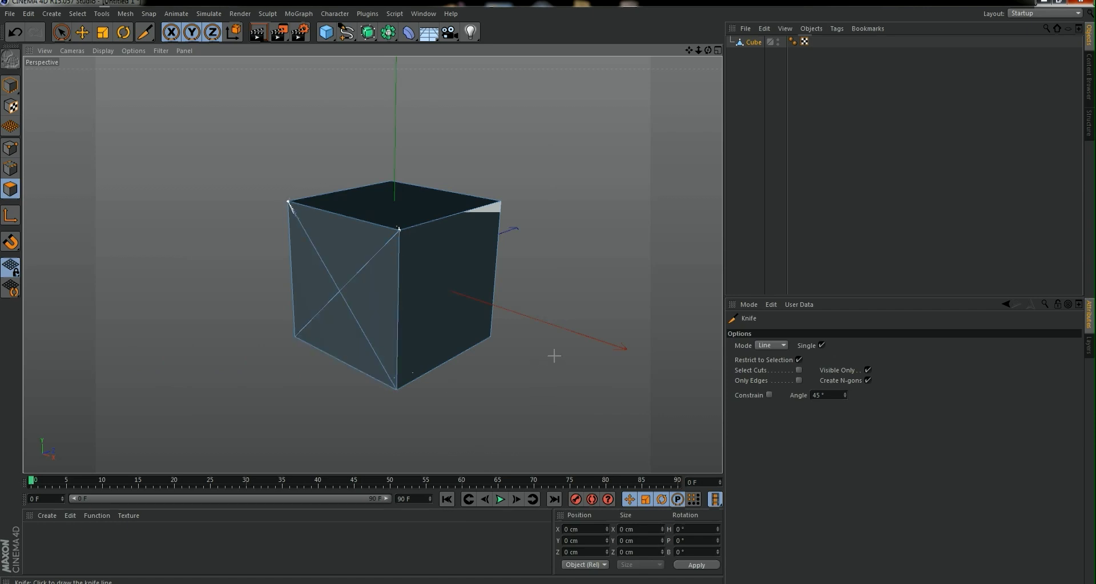
click(521, 378)
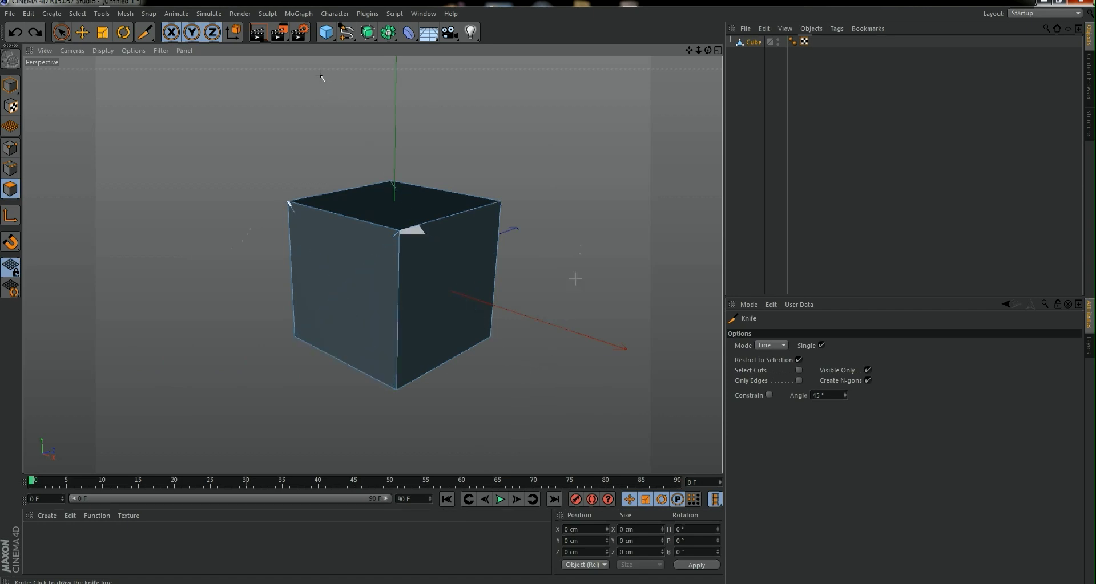
Set the Knife to Loop mode and cut loops around the cube
click(780, 346)
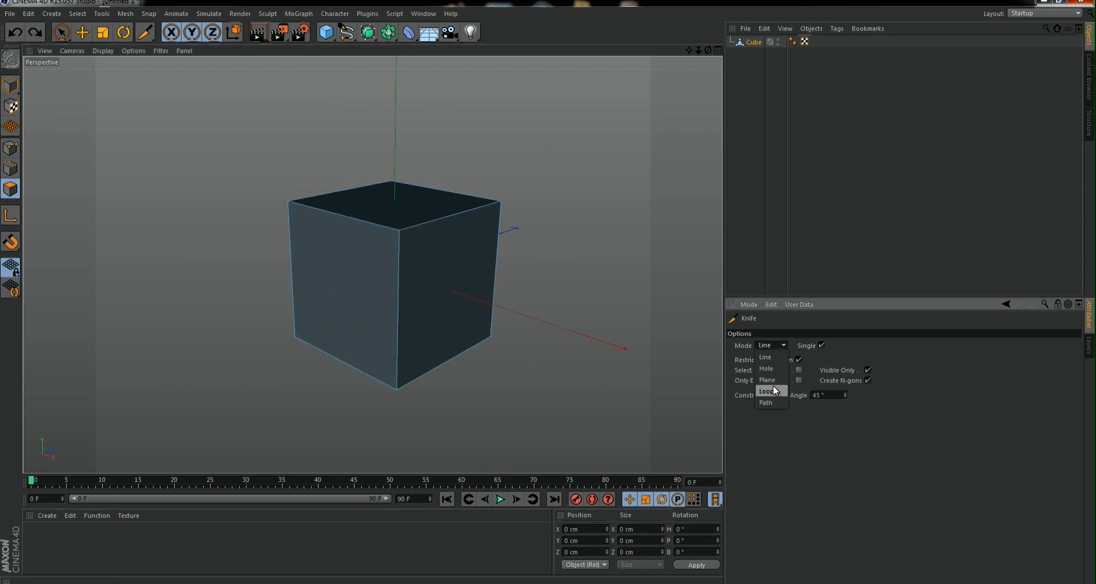
click(768, 392)
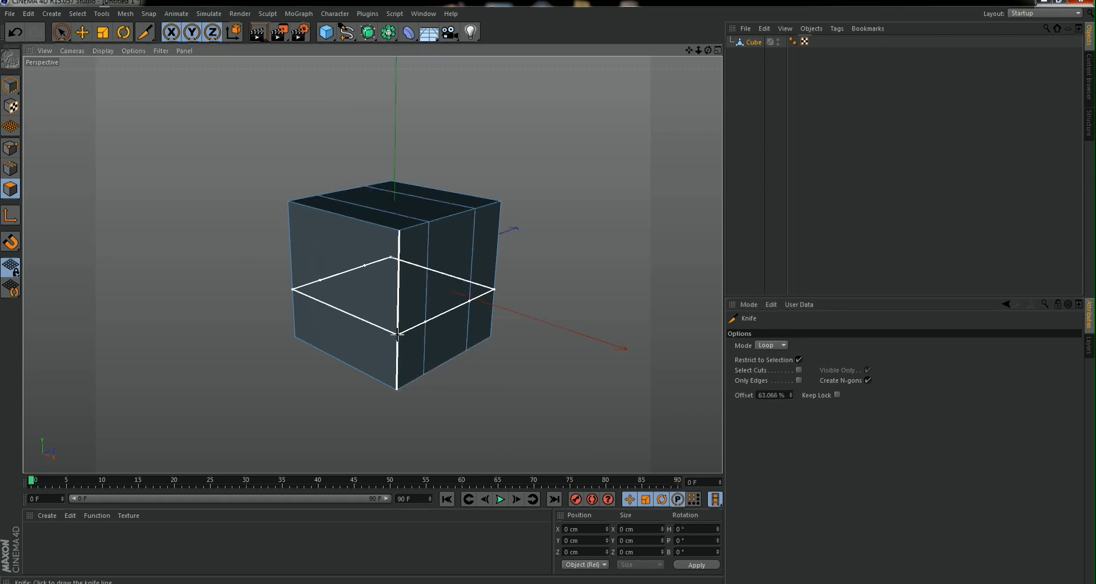
Deform the points of the dense sphere with the Brush tool
right_click(499, 203)
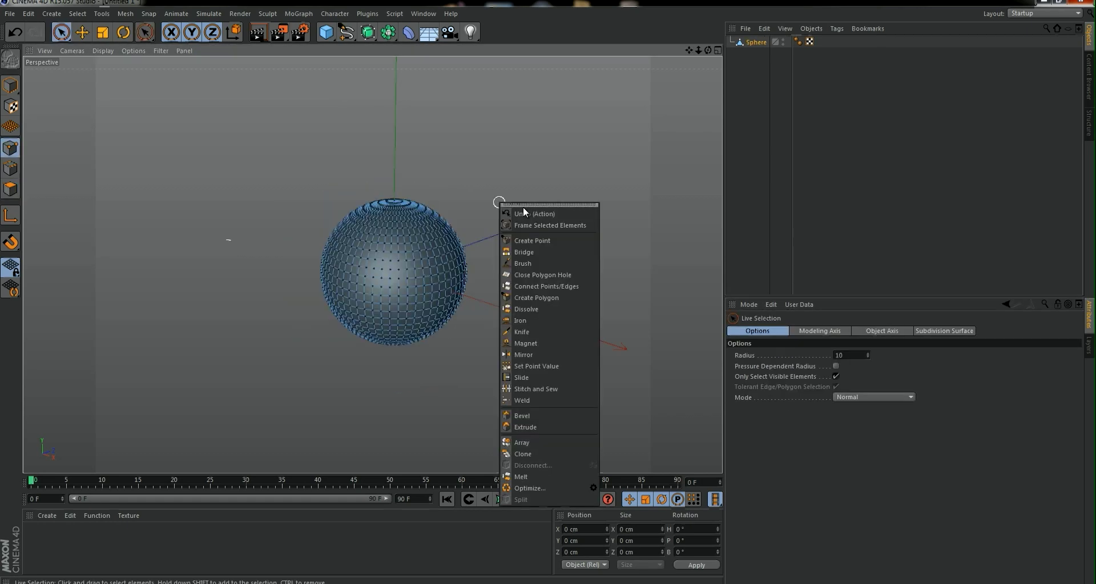
click(539, 265)
mouse_move(509, 228)
mouse_down()
mouse_move(453, 229)
mouse_move(312, 319)
mouse_move(367, 208)
mouse_move(453, 286)
mouse_move(326, 343)
mouse_move(320, 240)
mouse_move(443, 268)
mouse_move(341, 342)
mouse_move(469, 360)
mouse_move(343, 248)
mouse_move(509, 253)
mouse_up()
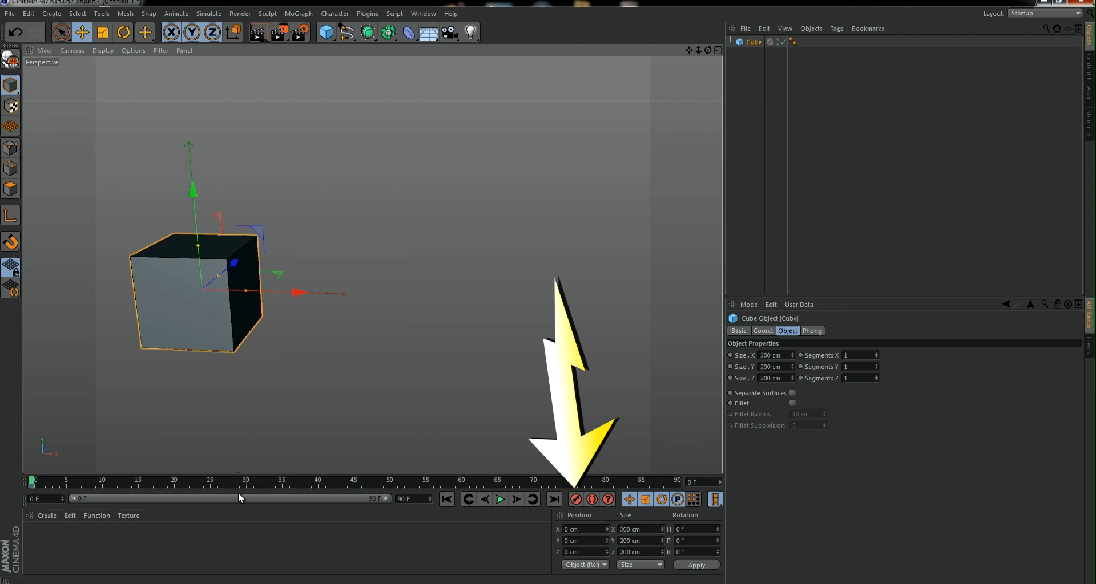
Record a keyframe at frame 76 with the cube at about 647 cm in X and about 69.8° bank rotation
drag(246, 487, 366, 489)
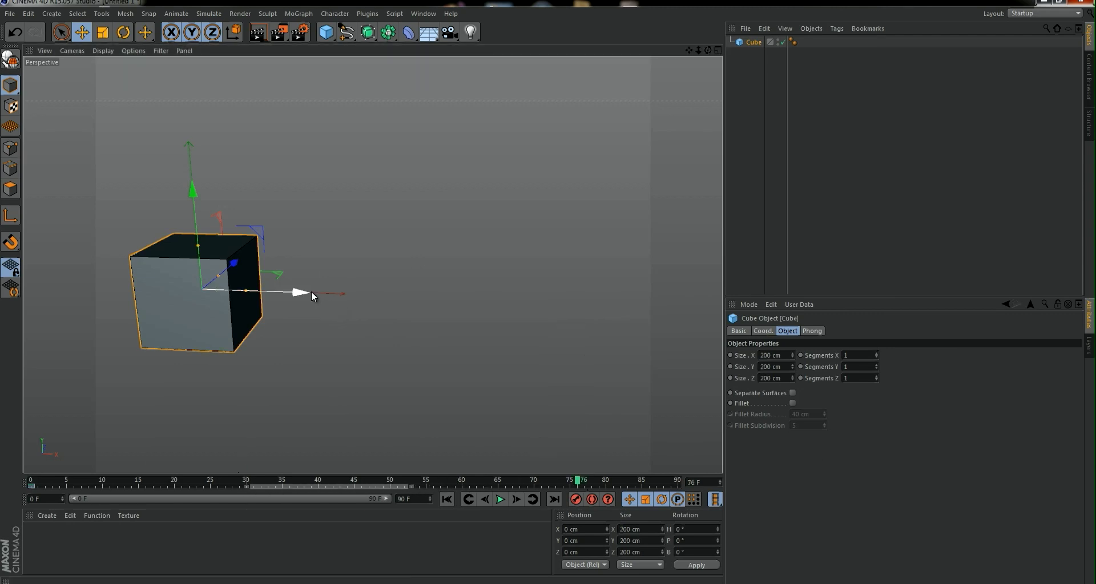
drag(310, 291, 606, 305)
click(123, 31)
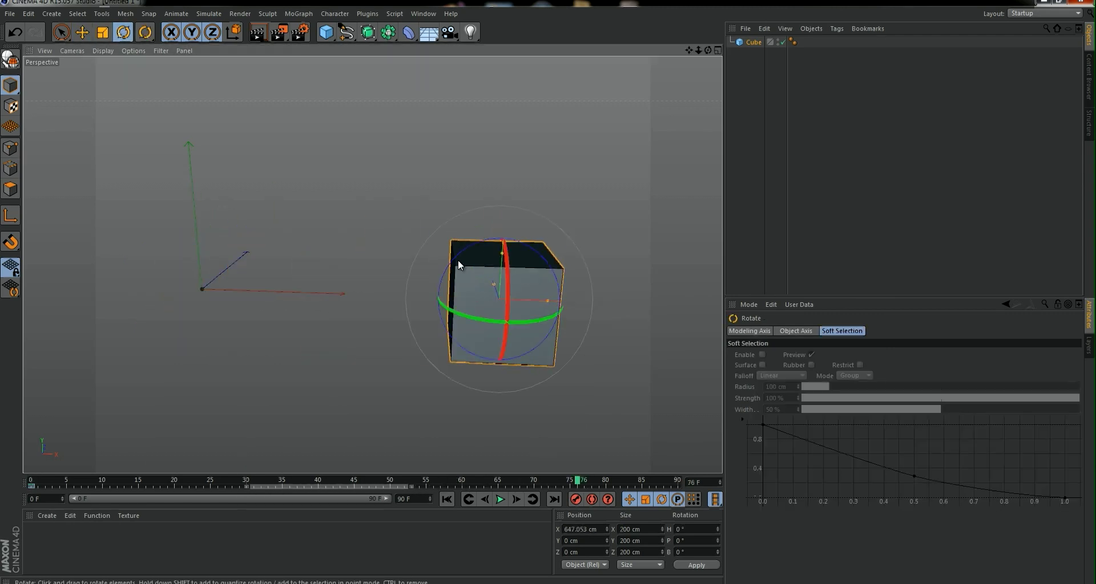
drag(457, 259, 593, 395)
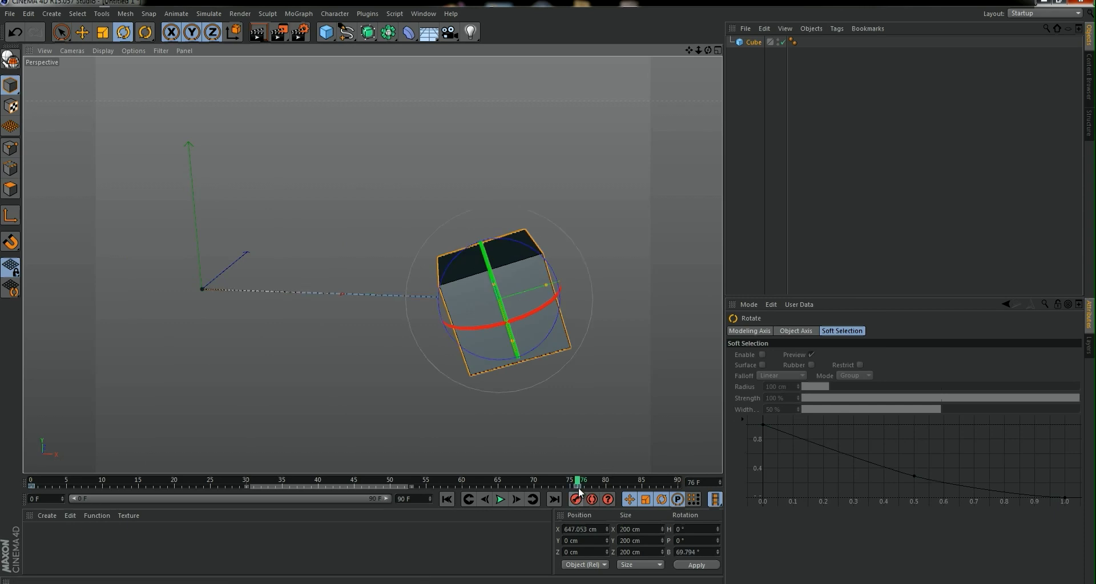
Return the timeline to frame 0 and play the cube's animation
drag(578, 486, 31, 484)
click(387, 288)
click(499, 498)
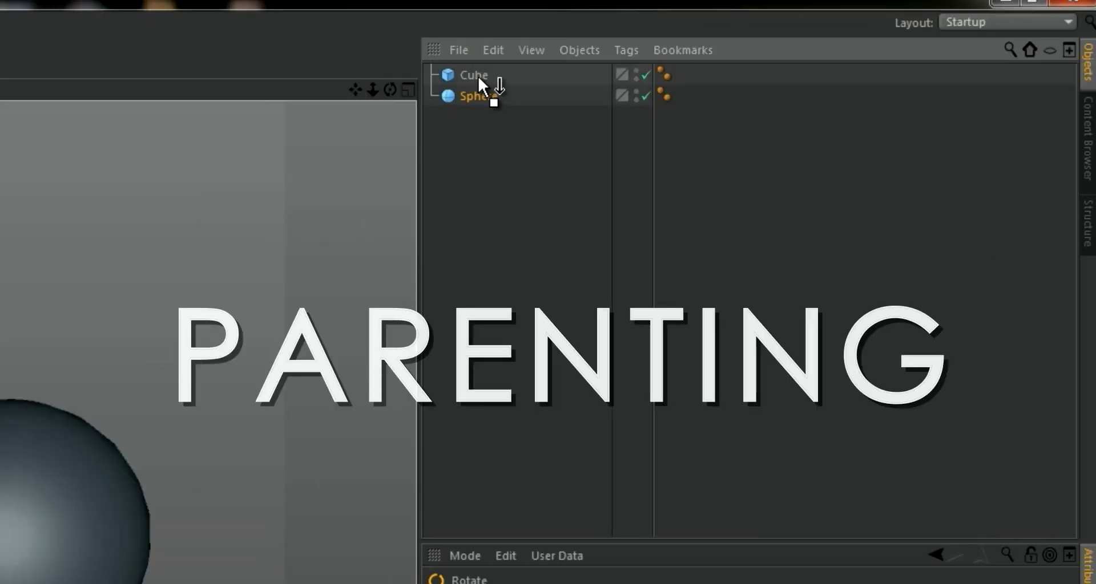
Make the sphere a child of the cube in the object hierarchy
drag(478, 76, 477, 74)
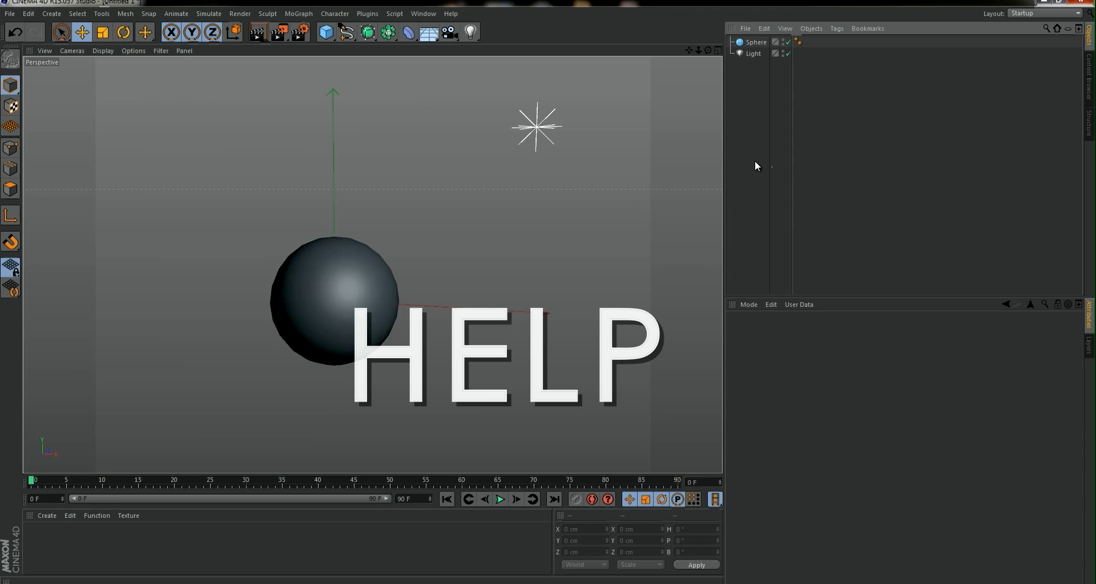
Open the help page for the sphere object, look it over, and close it
right_click(755, 44)
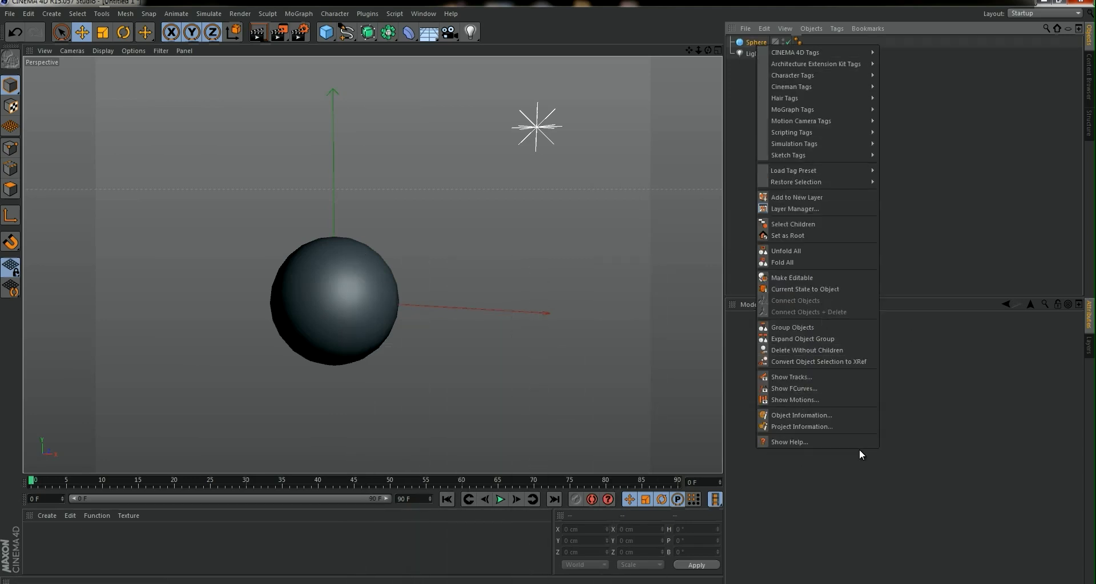
click(793, 442)
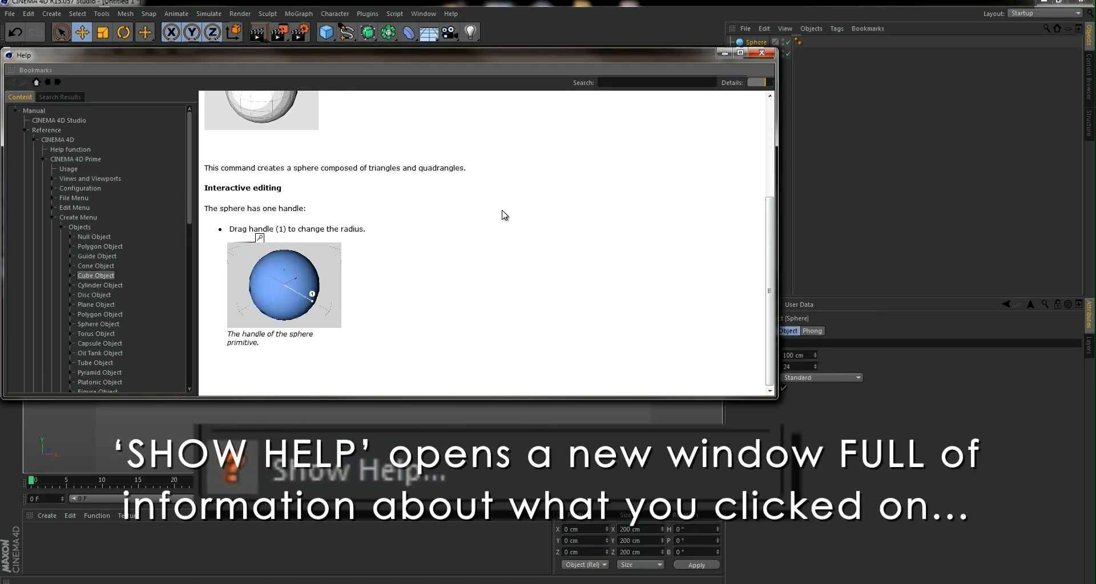
click(761, 55)
Read the help pages for the Subdivision Surface generator and the Live Selection tool, and close the help window
right_click(368, 32)
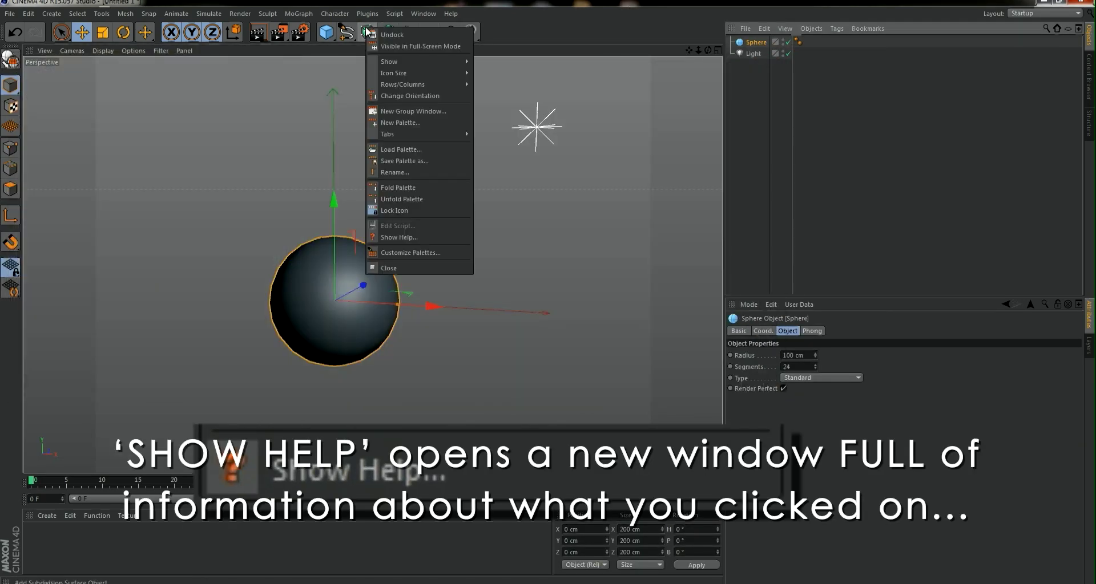
click(416, 239)
scroll(534, 226, down, 10)
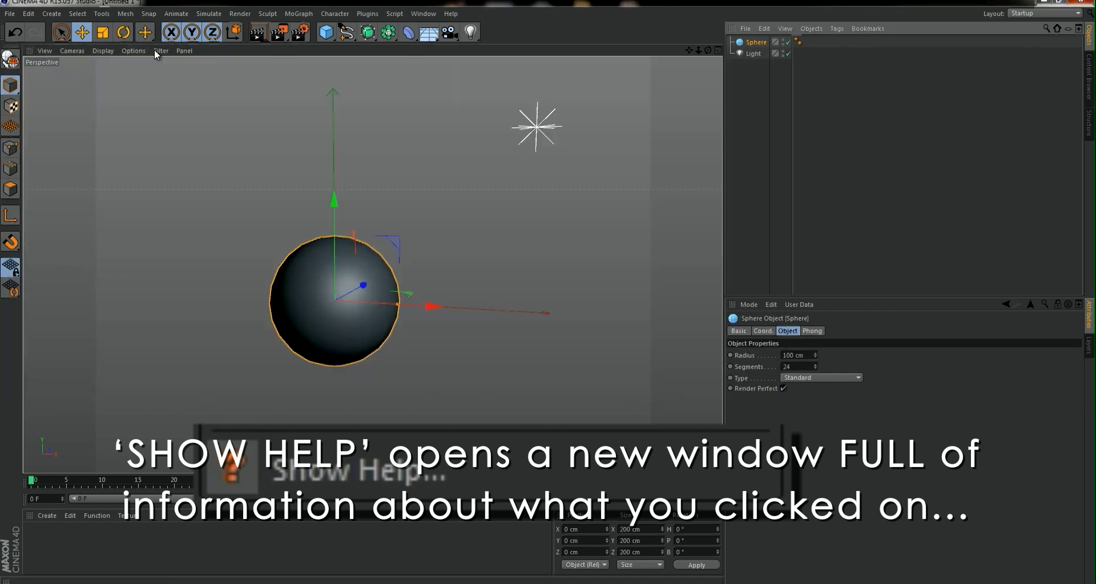
right_click(61, 33)
click(91, 275)
scroll(485, 257, down, 2)
click(759, 55)
Open the help for the sphere's object properties, read through the Radius and Segments descriptions, and close it
right_click(743, 374)
click(760, 530)
scroll(523, 316, down, 3)
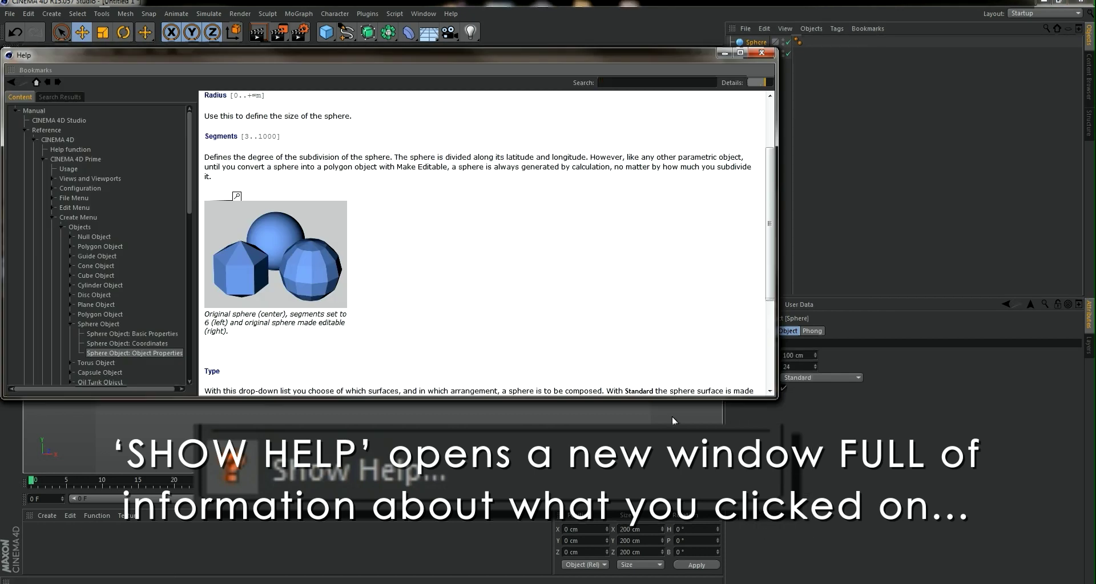
scroll(487, 300, up, 3)
click(759, 56)
Open the help page for the light object
right_click(756, 43)
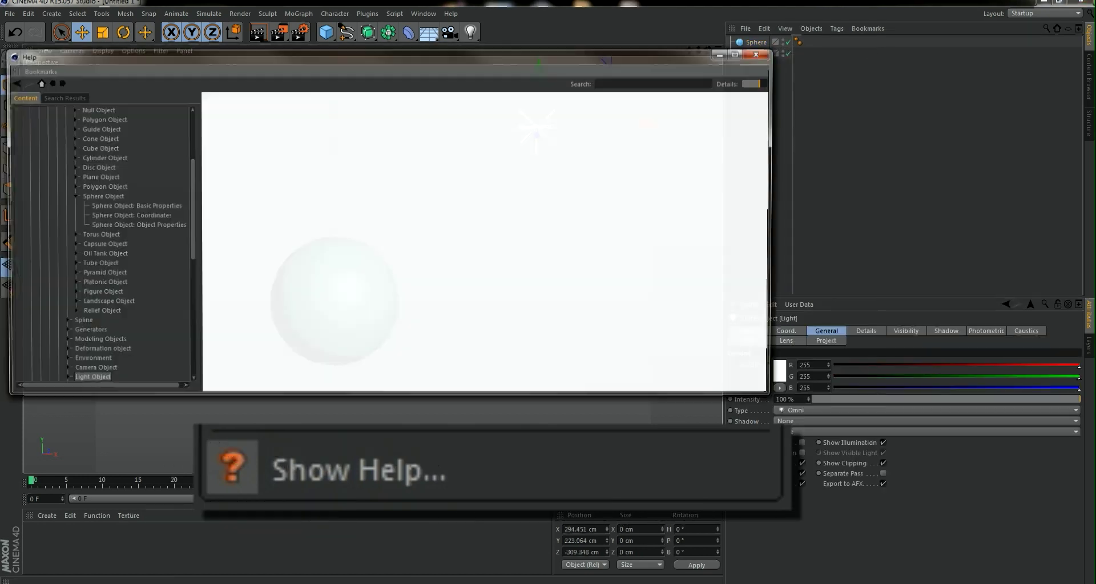